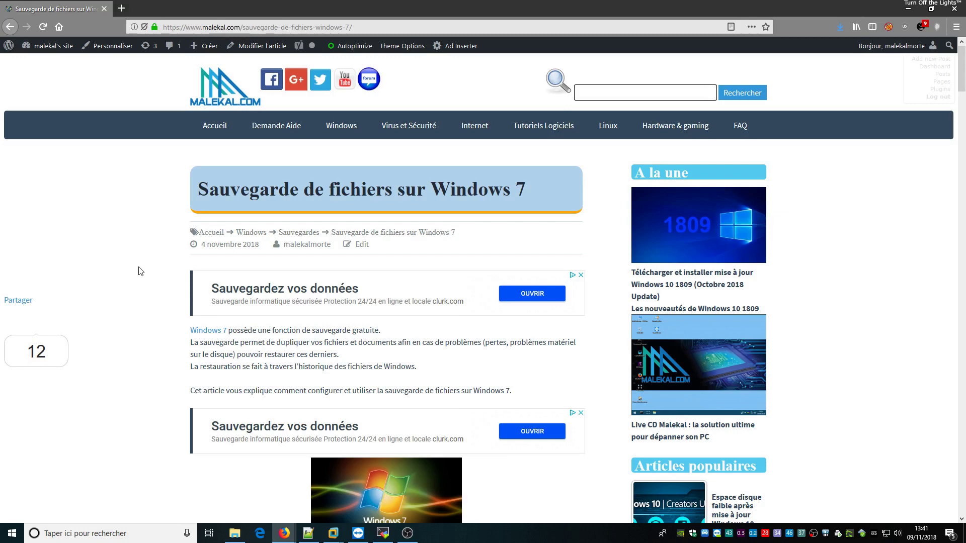
Switch to the Windows 7 x64 virtual machine and place the desktop Images folder beneath the Firefox shortcut
mouse_move(332, 535)
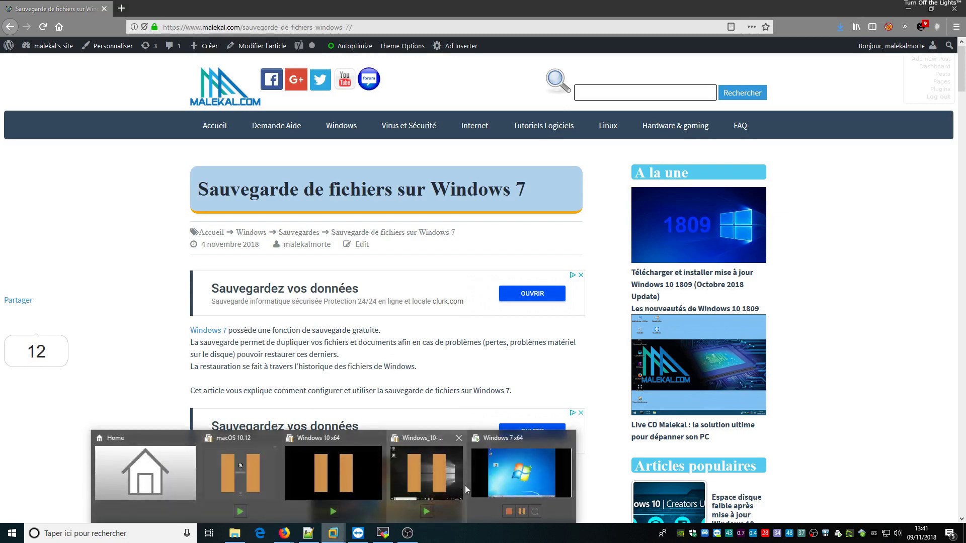
click(503, 476)
click(263, 21)
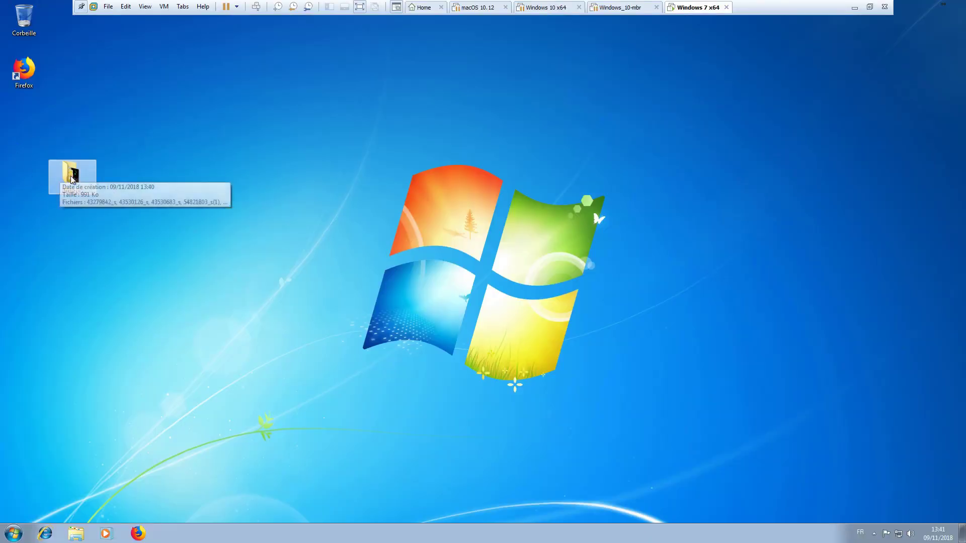
drag(60, 173, 30, 124)
Quick-format the Nouveau nom (E:) drive with the NTFS file system and a 4096-byte allocation unit, then close the format dialog
click(76, 533)
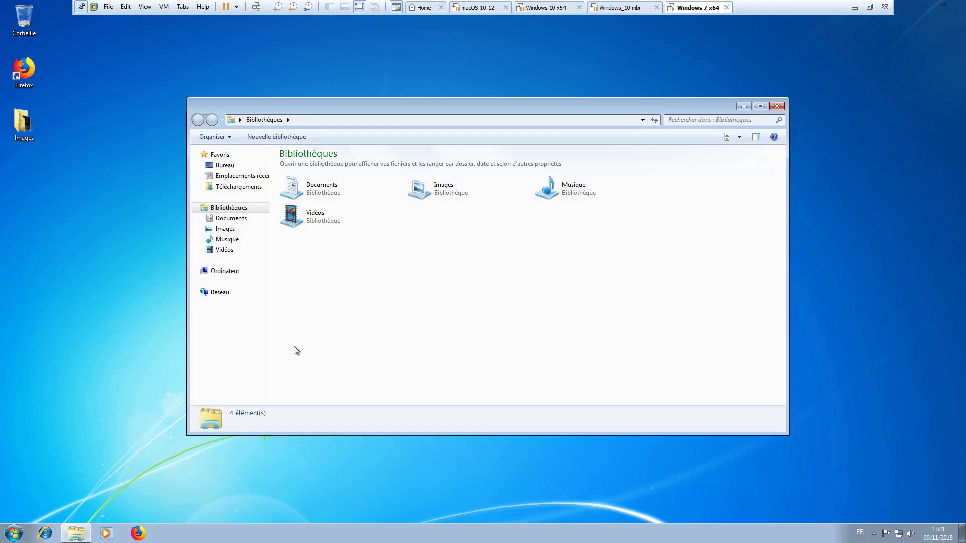
click(239, 273)
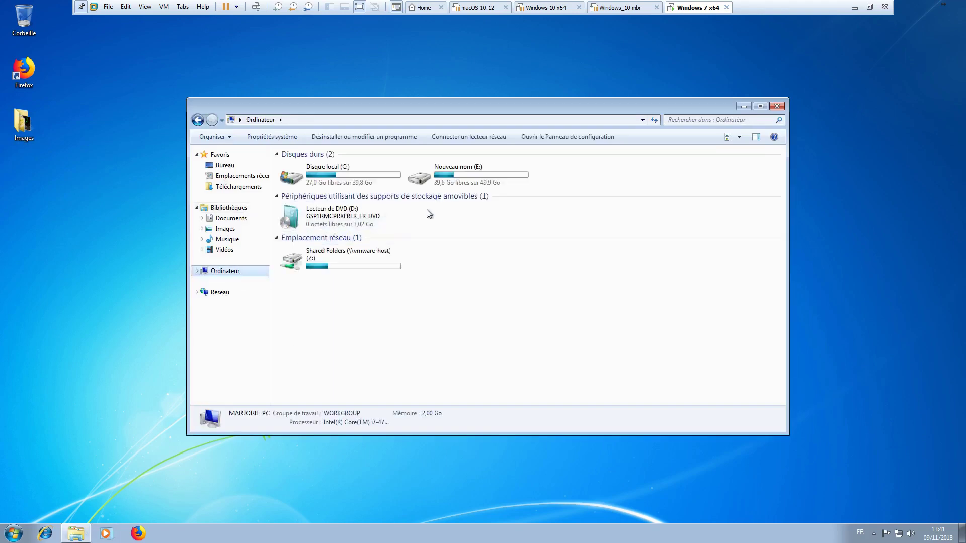
click(382, 183)
click(454, 188)
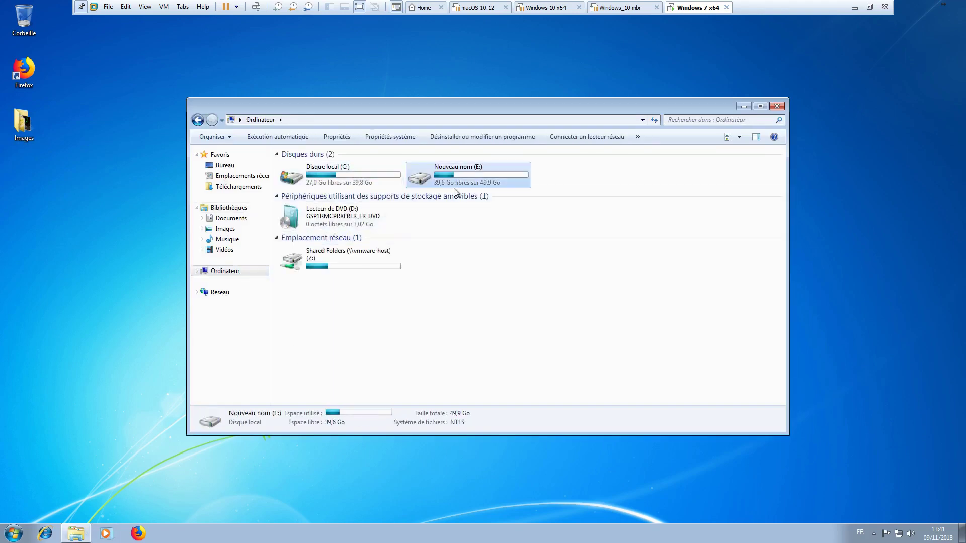
right_click(469, 174)
click(531, 277)
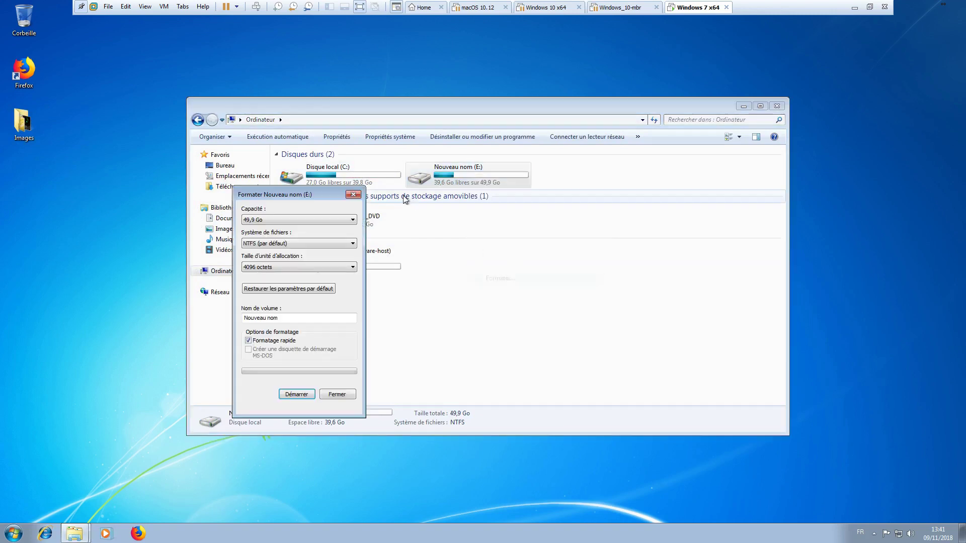
click(301, 395)
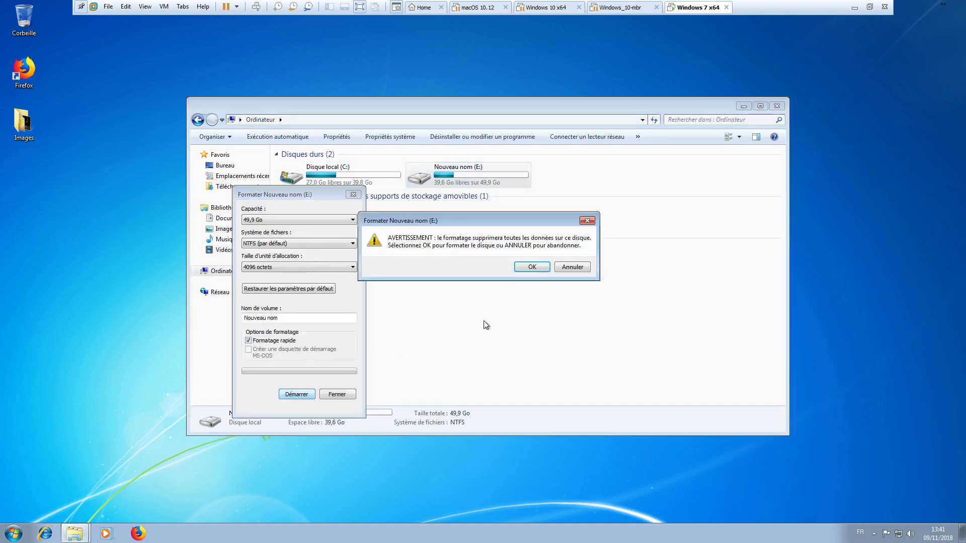
click(535, 269)
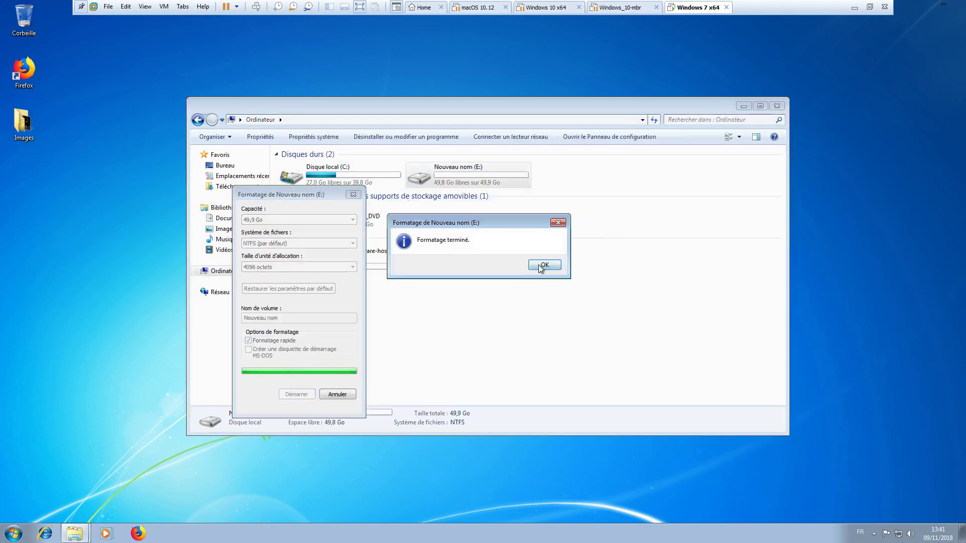
click(538, 265)
click(337, 395)
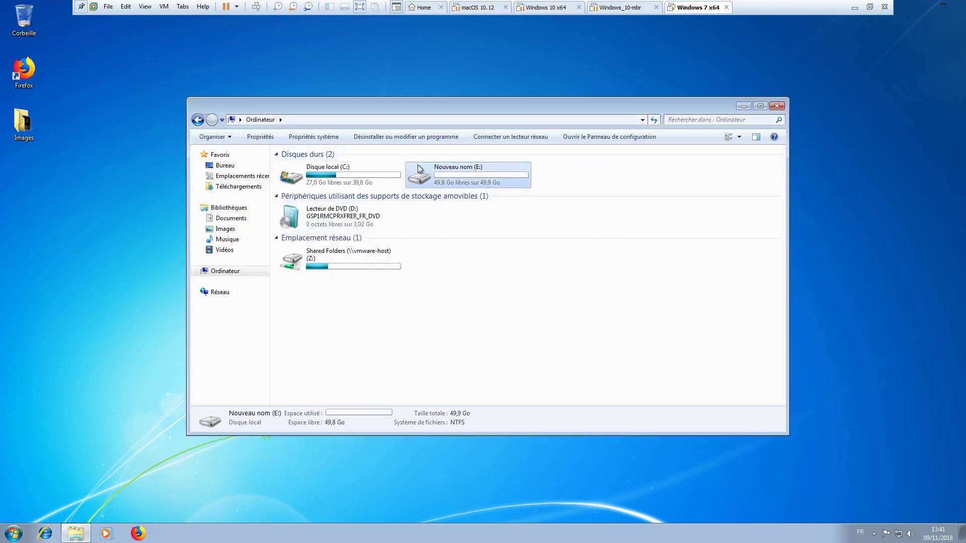
View the pictures in the library's Échantillons d'images folder and in the desktop Images folder, then close both windows
drag(184, 442, 118, 457)
drag(502, 99, 582, 86)
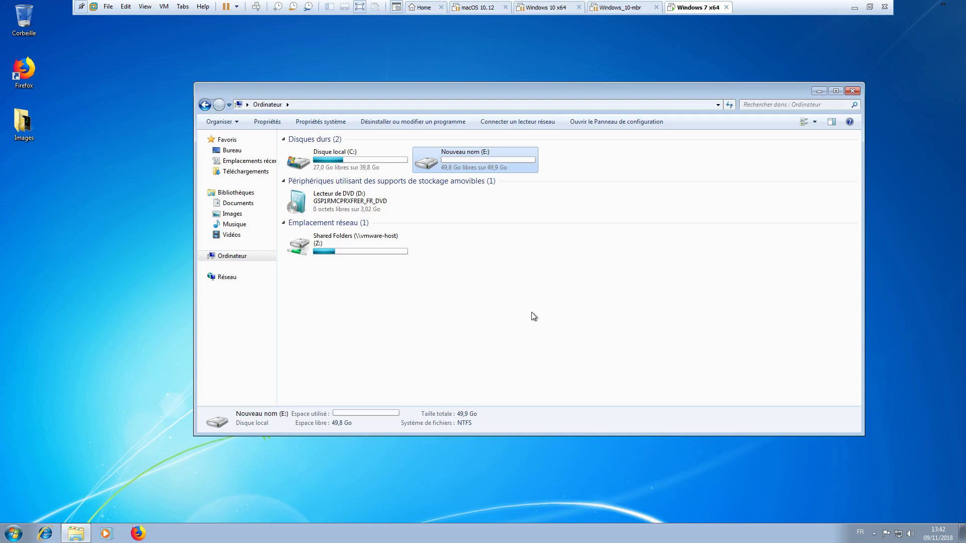
click(232, 214)
double_click(304, 188)
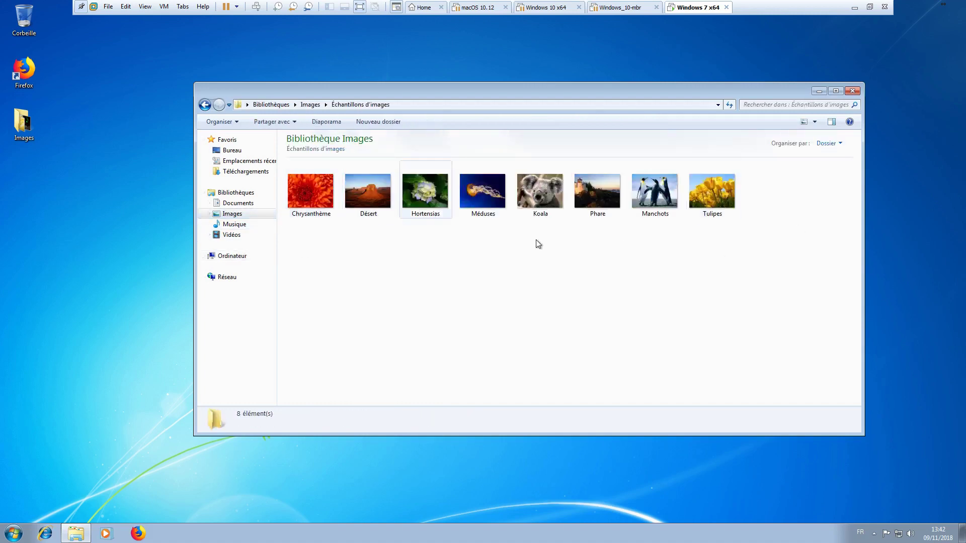
double_click(31, 130)
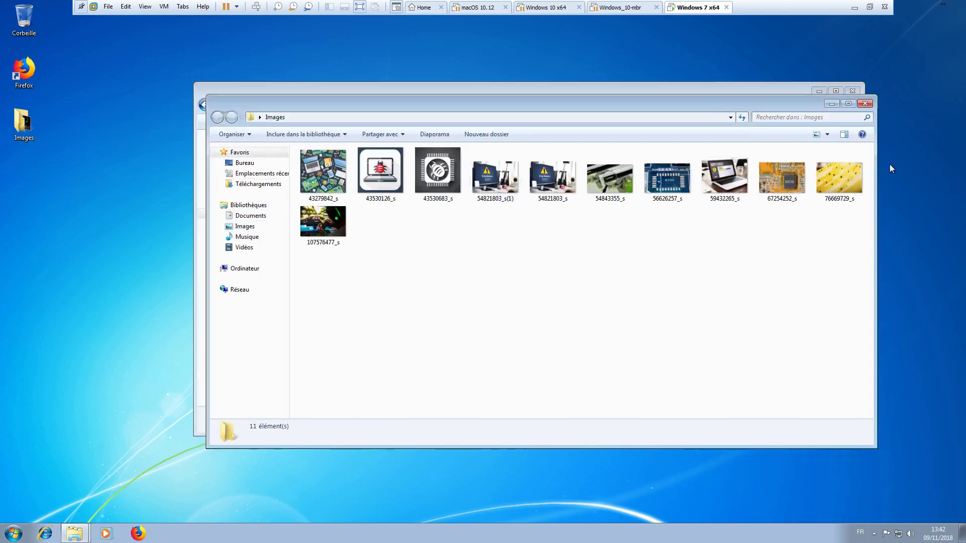
click(870, 107)
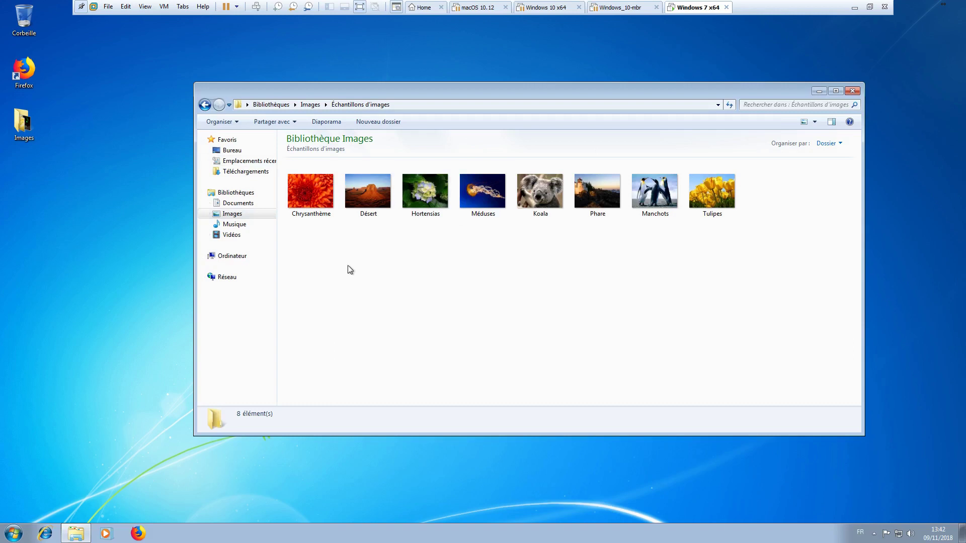
click(853, 91)
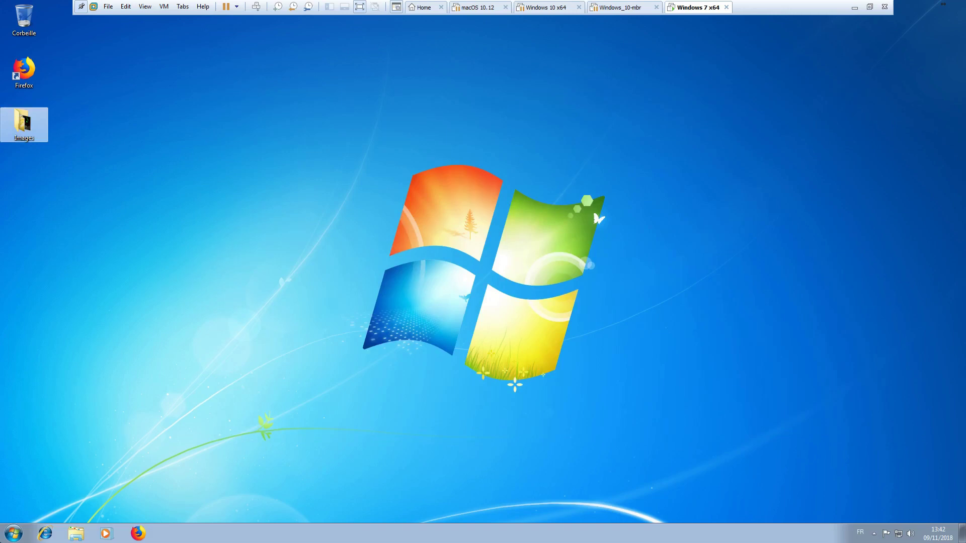
Open Sauvegarder et restaurer in the Control Panel and start configuring the Windows backup
click(11, 534)
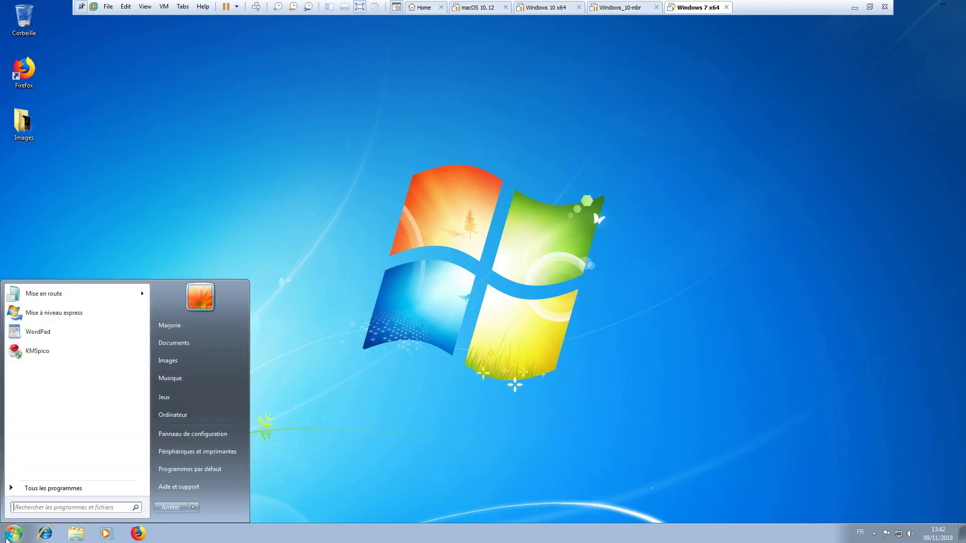
click(210, 437)
click(761, 106)
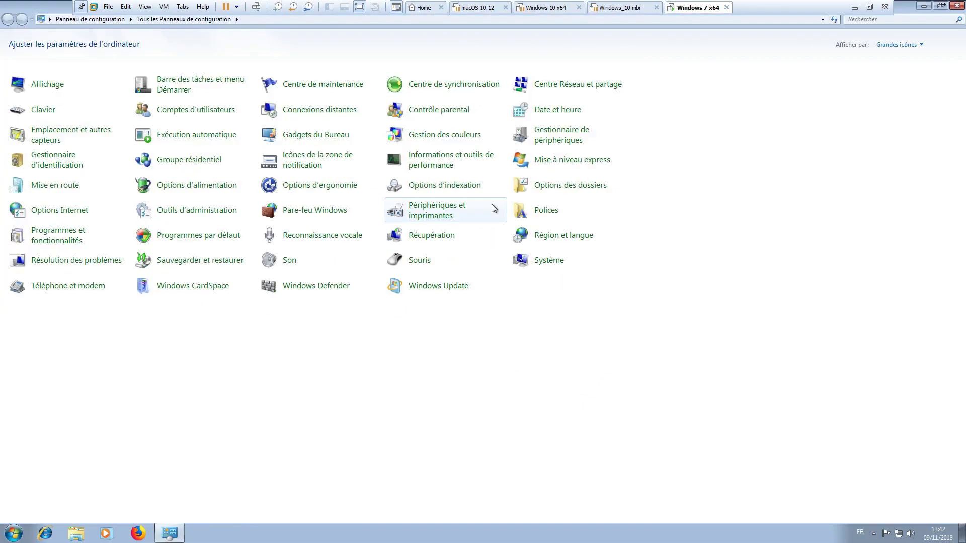
click(179, 261)
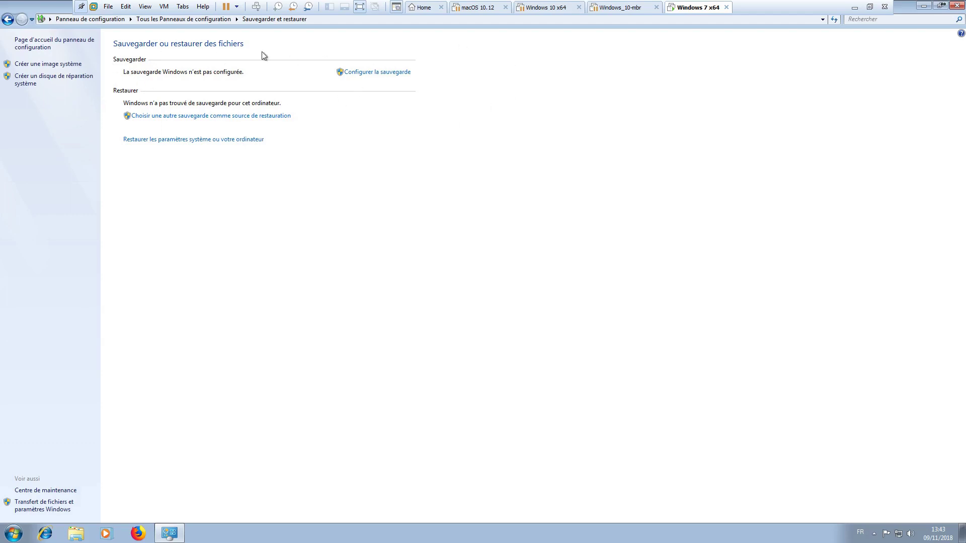
click(392, 74)
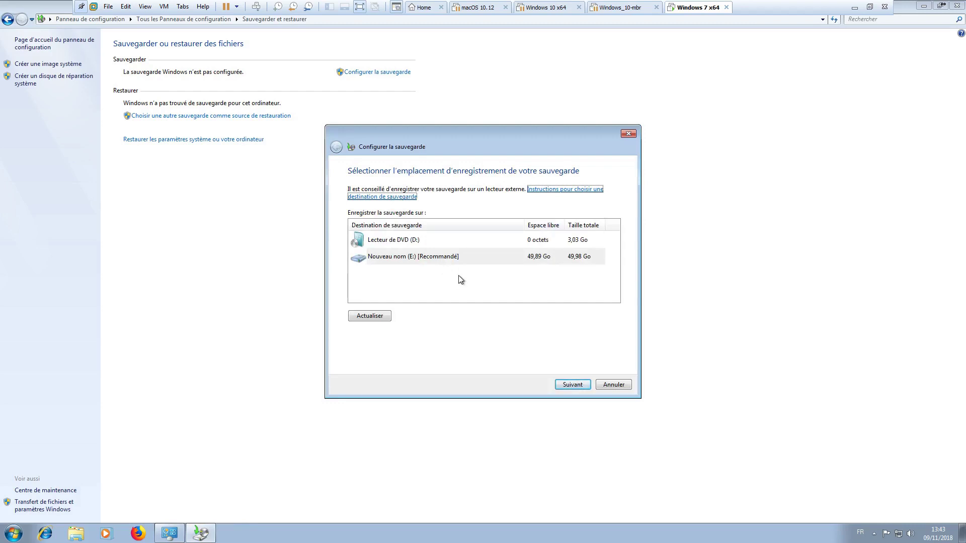
Choose the recommended Nouveau nom (E:) drive as the backup destination and continue to the content selection
click(403, 245)
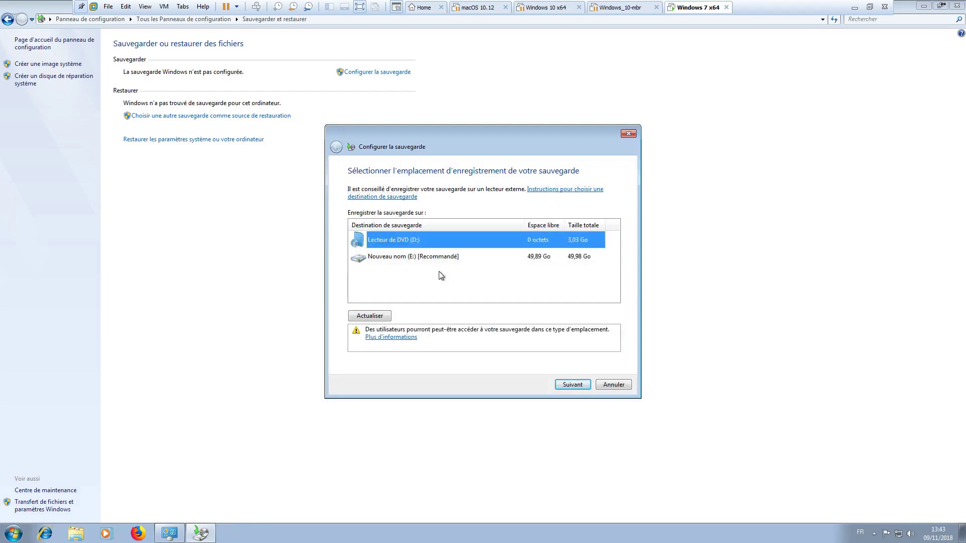
key(Down)
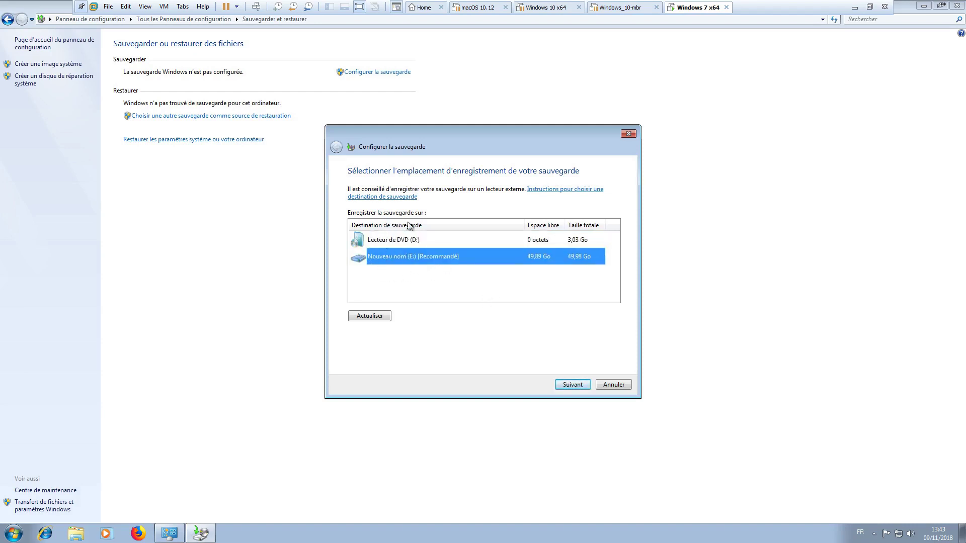
drag(416, 129, 293, 115)
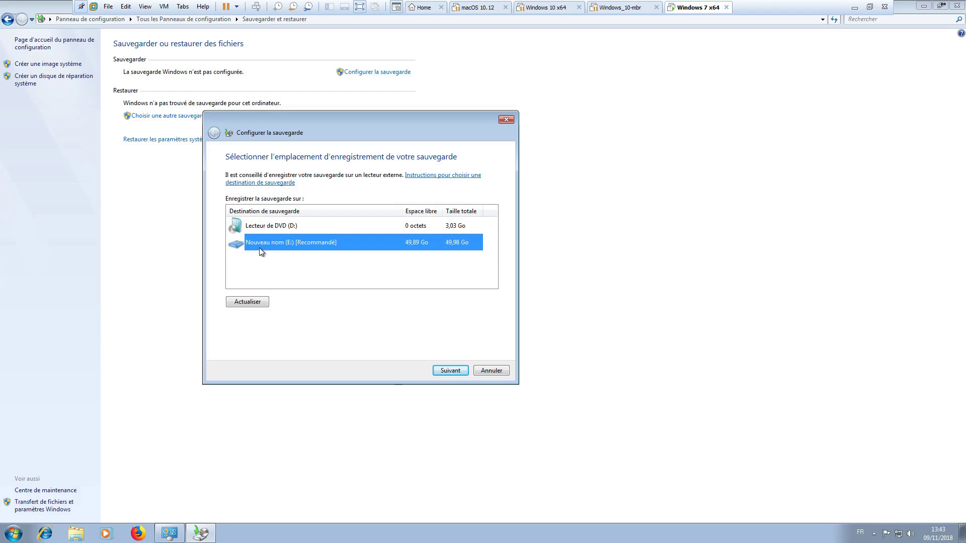
click(451, 372)
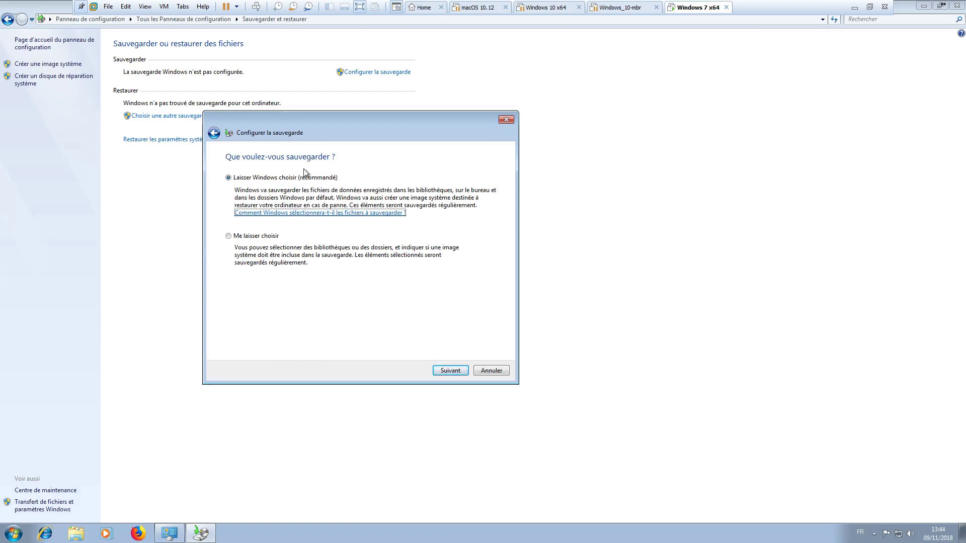
Examine the Windows libraries in the file explorer, then minimise it to return to the backup wizard
click(76, 533)
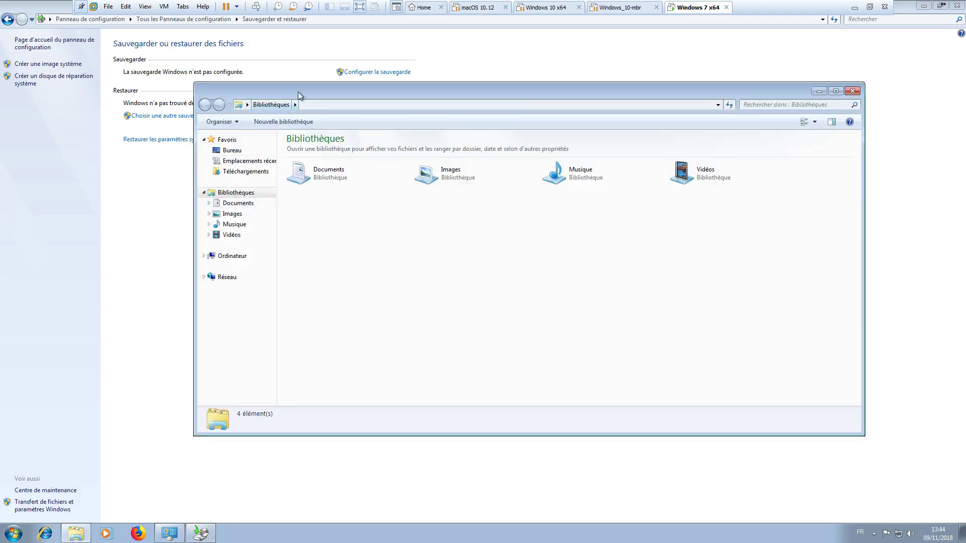
drag(300, 91, 134, 97)
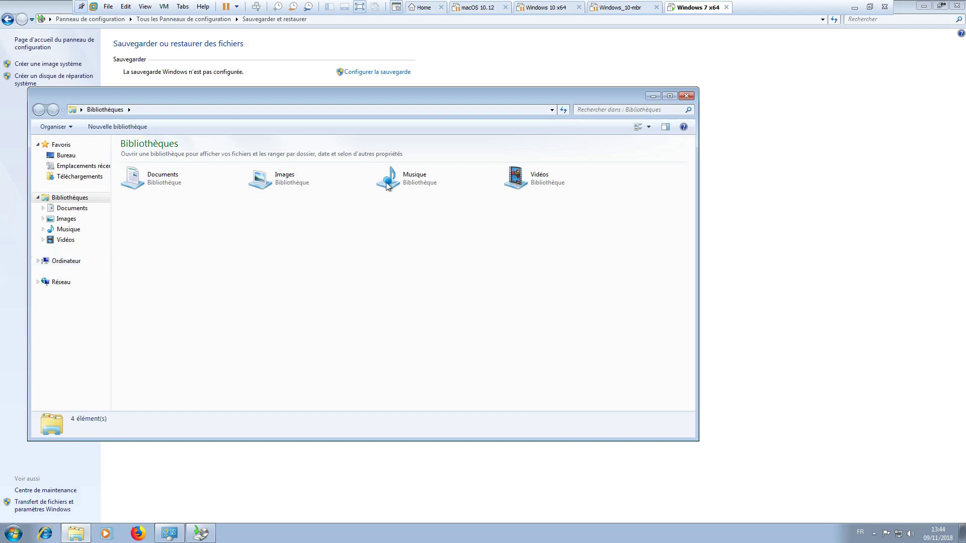
click(653, 97)
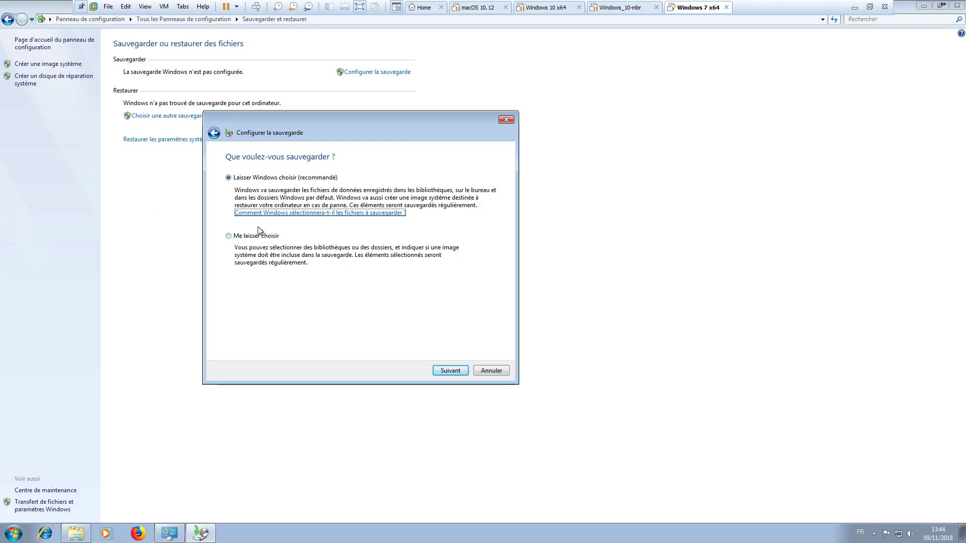
Choose Me laisser choisir for the backup content and expand the user's libraries, keeping backup of newly created users' data enabled
click(229, 237)
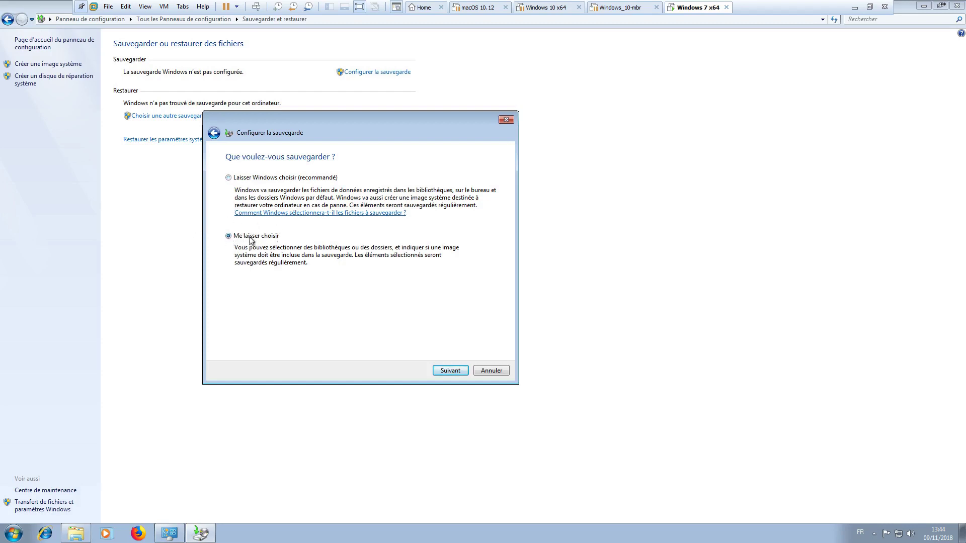
click(453, 368)
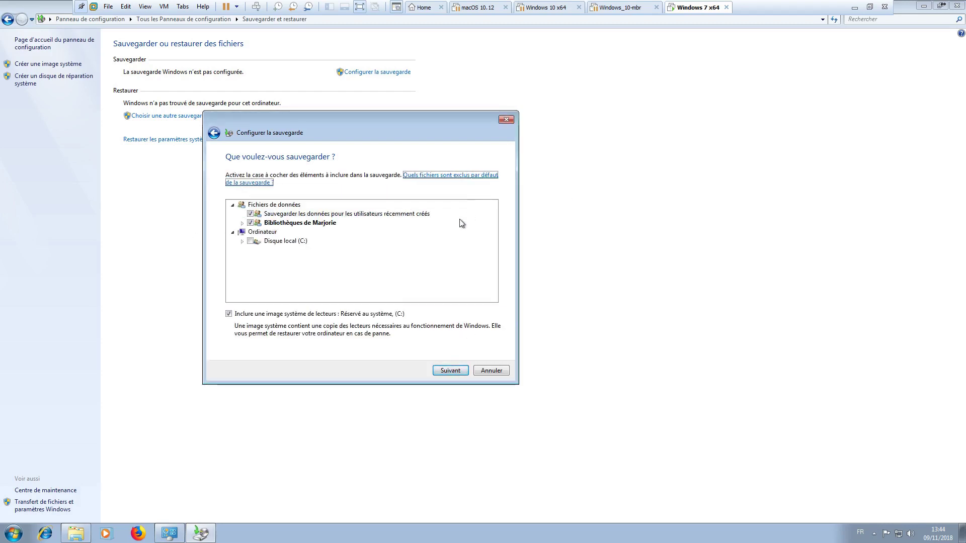
click(242, 223)
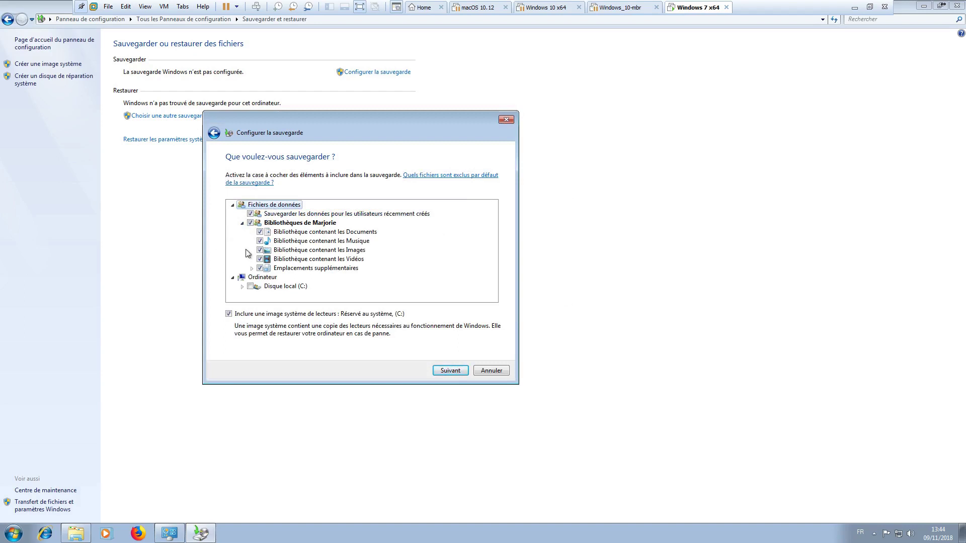
click(251, 214)
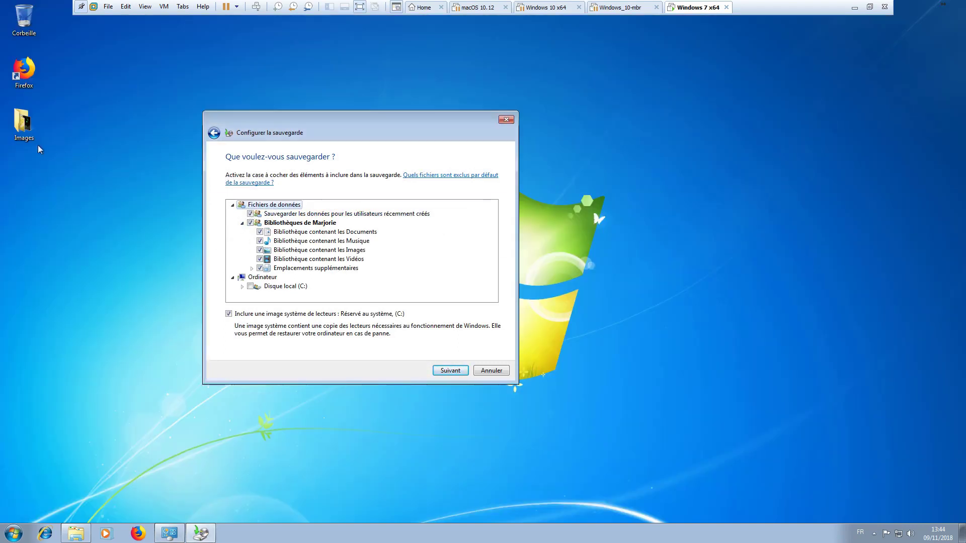
Include the Images folder from the user's Desktop under C:\Users in the backup
click(242, 287)
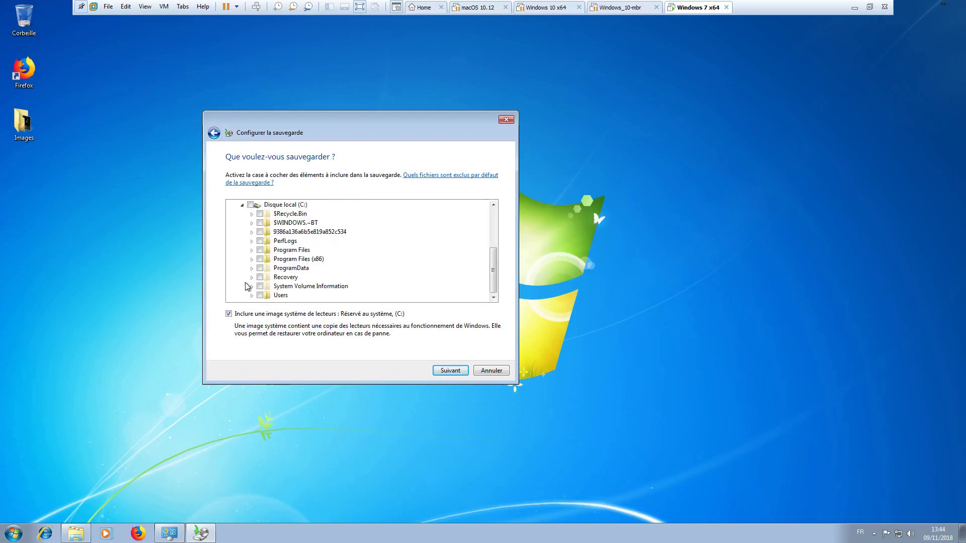
click(252, 295)
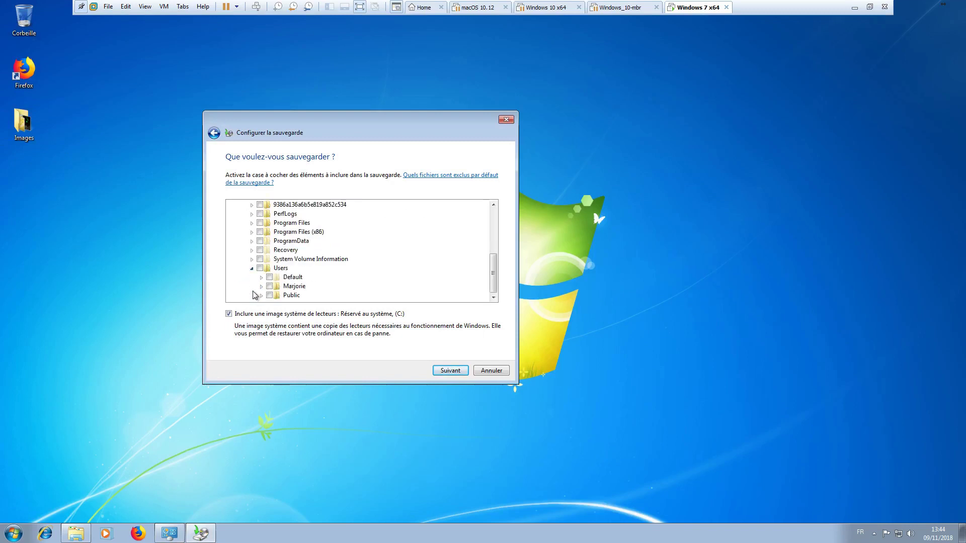
click(262, 287)
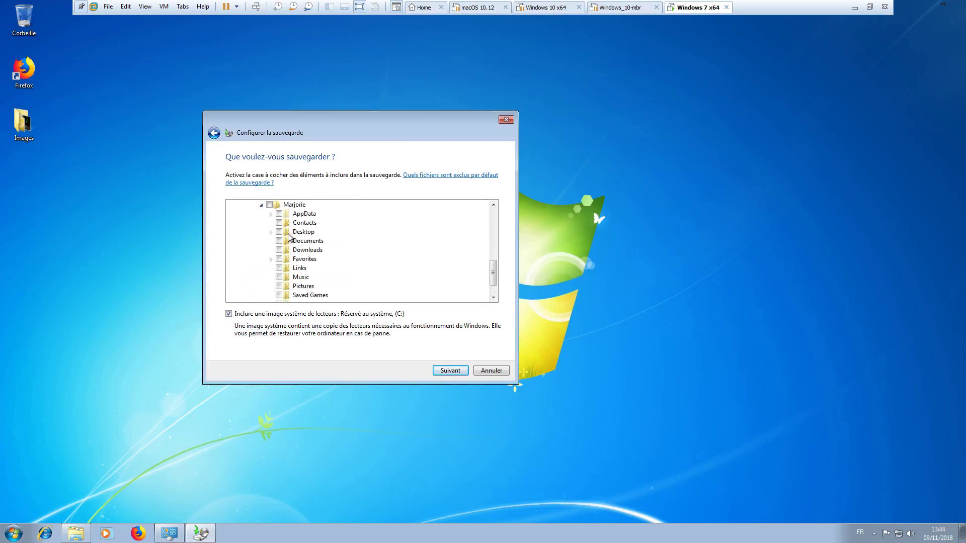
click(272, 232)
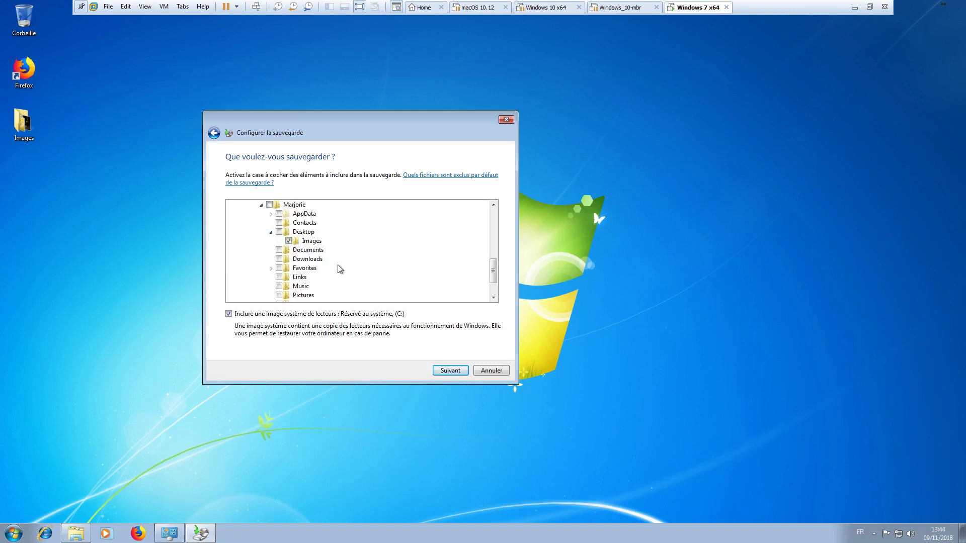
Exclude the system image of the drives from the backup and continue to the settings summary
scroll(347, 284, up, 1)
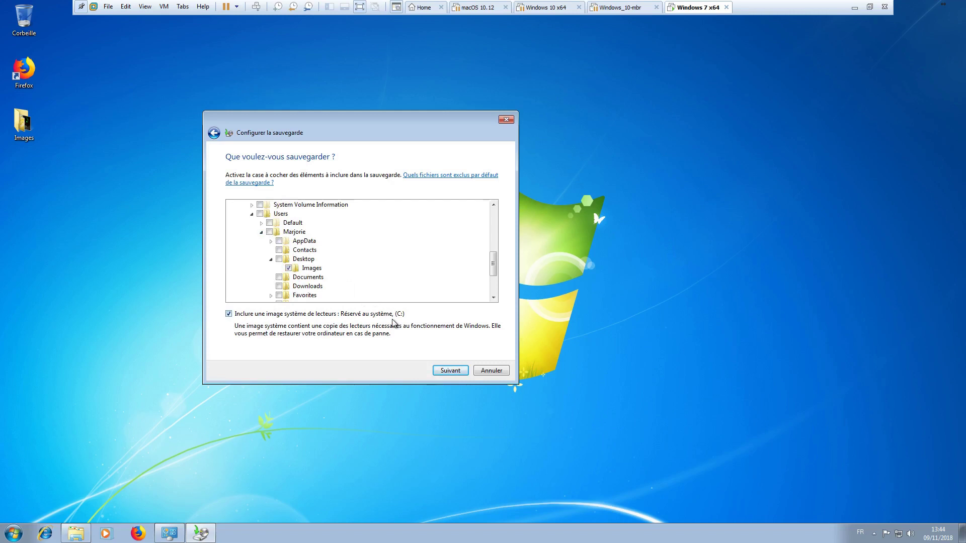
click(229, 314)
click(461, 371)
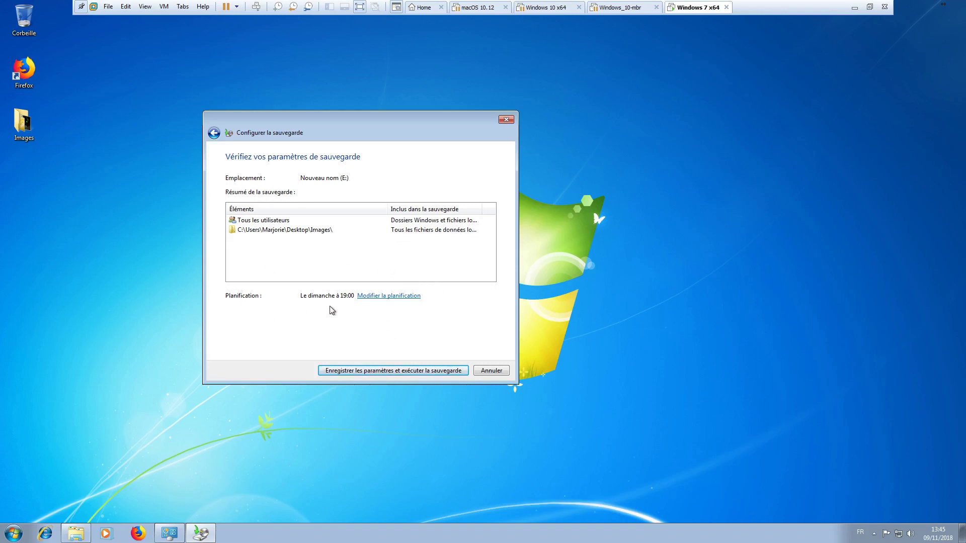
Examine the frequency and hour options of the backup schedule, then cancel the schedule dialog
click(402, 297)
drag(377, 146, 453, 123)
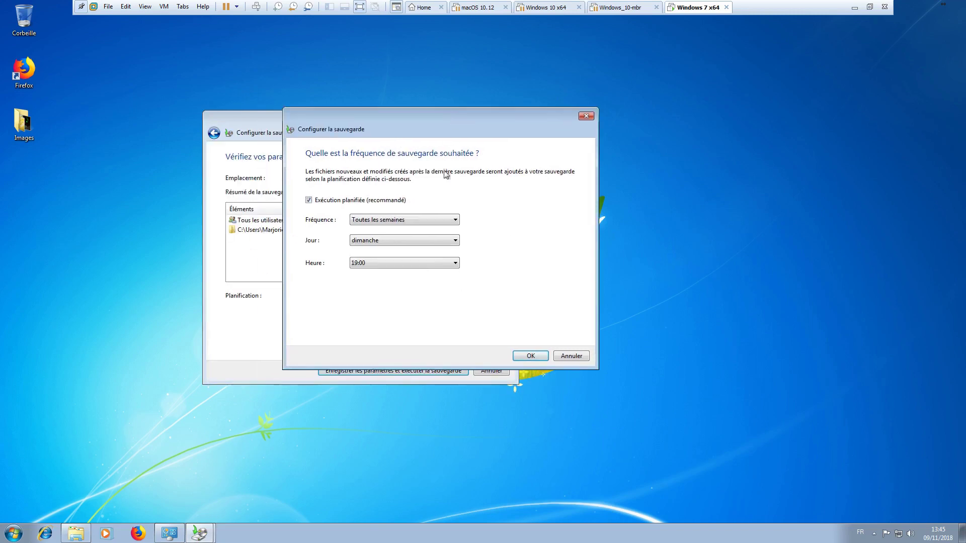
click(431, 220)
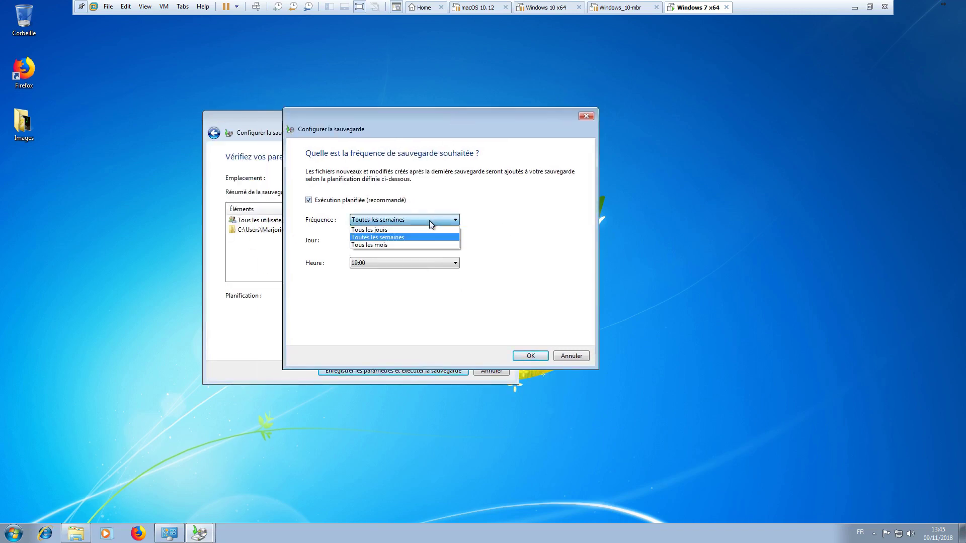
click(395, 242)
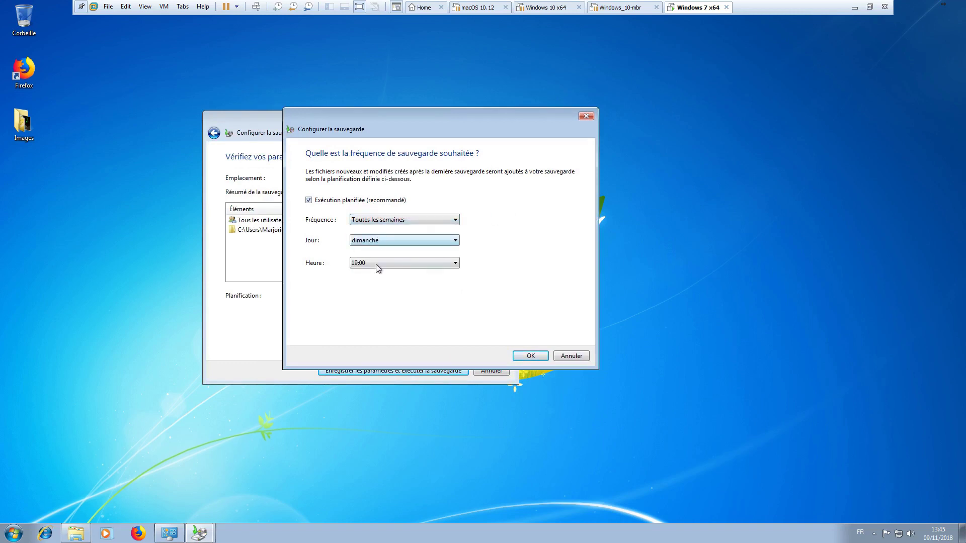
click(428, 264)
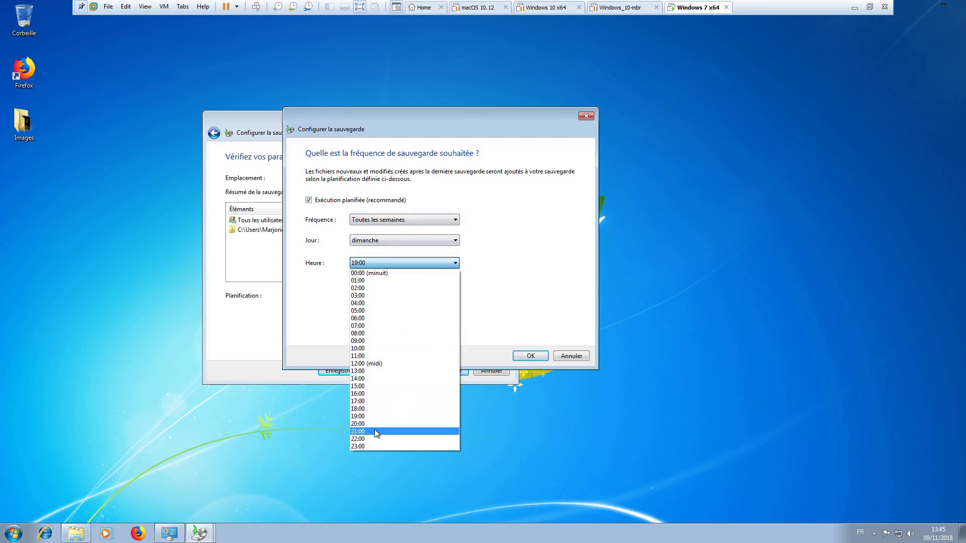
click(545, 291)
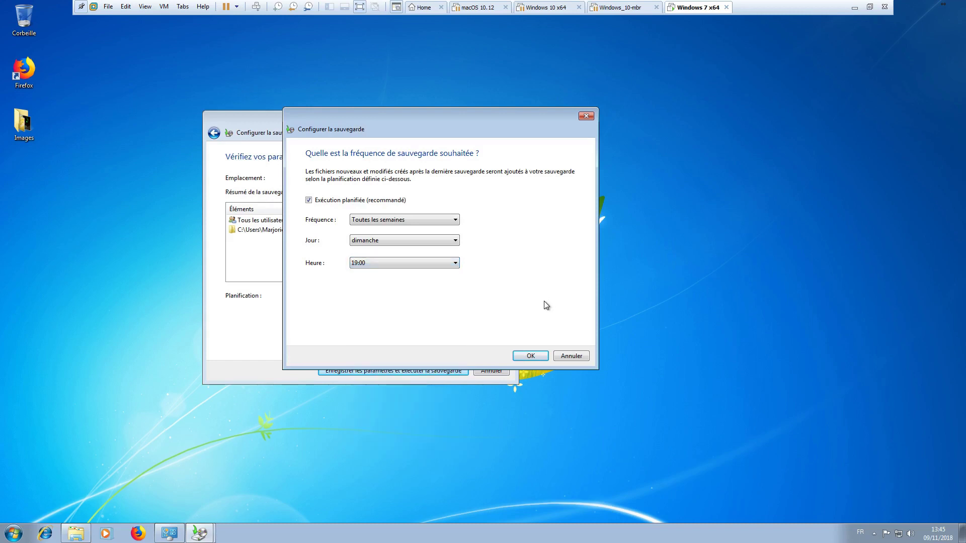
click(570, 357)
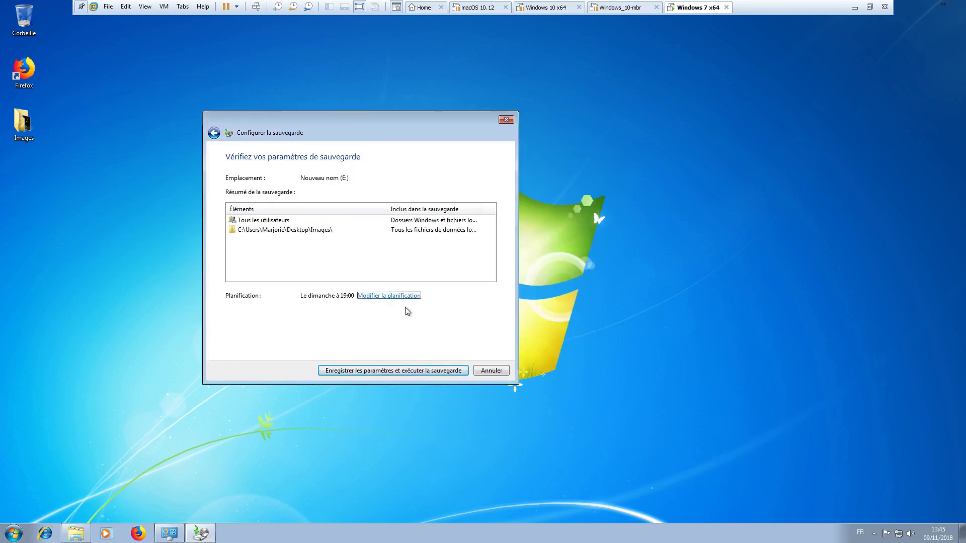
Save the backup settings and run the backup to E:, then close the Sauvegarder et restaurer window
click(426, 372)
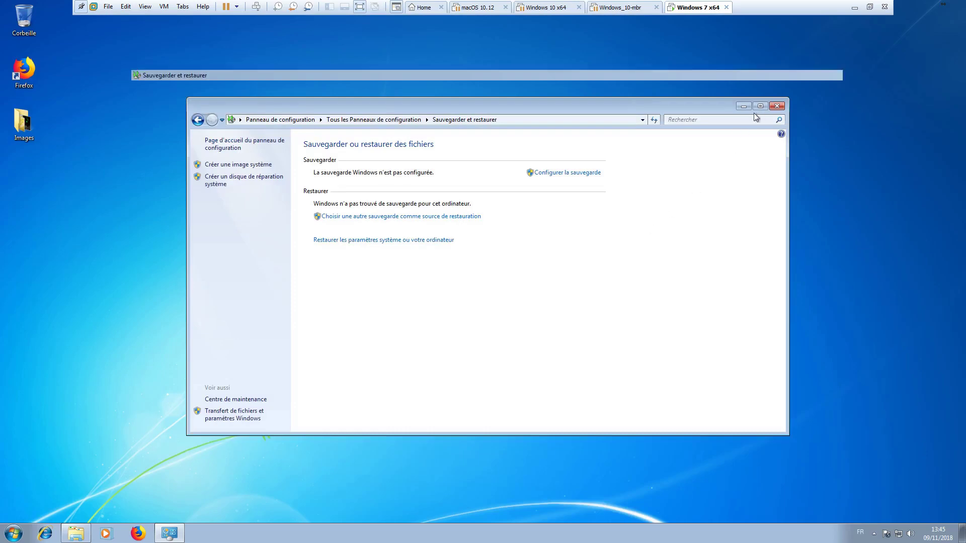
click(760, 106)
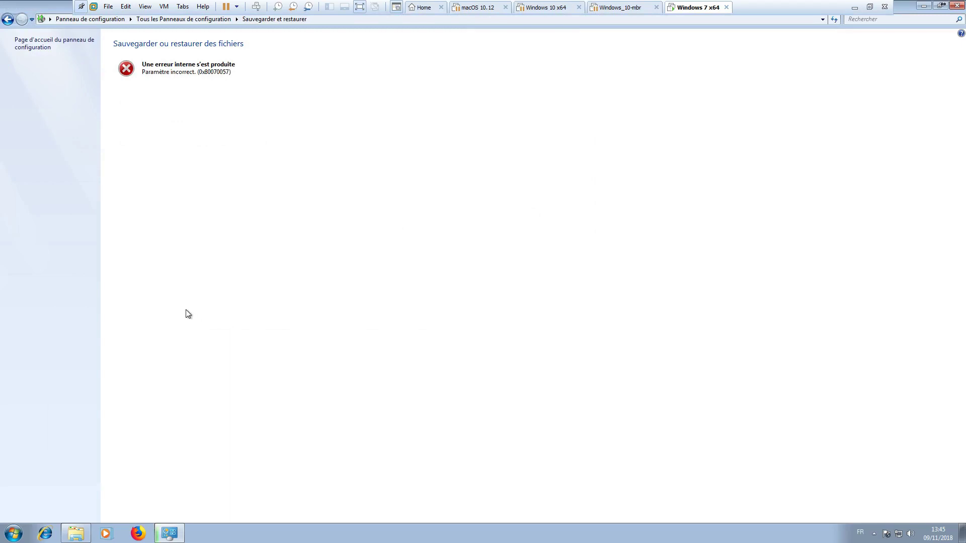
key(alt+F4)
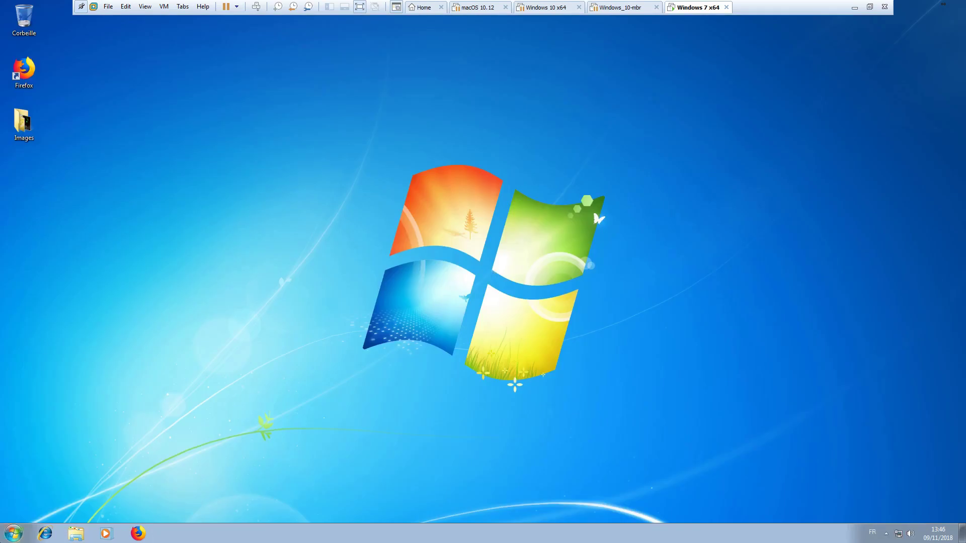
Reopen Sauvegarder et restaurer, run another backup immediately, and reduce the window from full screen
click(14, 534)
click(209, 436)
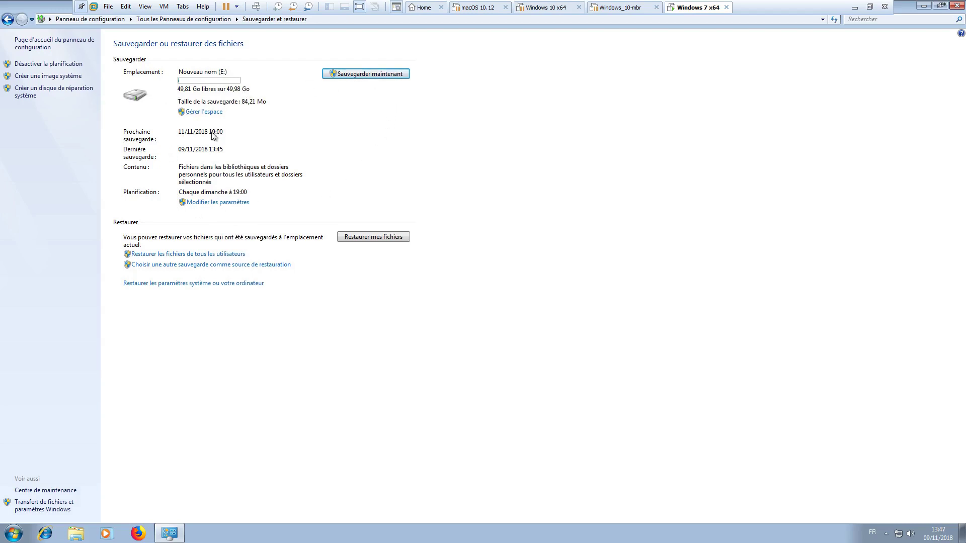
click(384, 75)
click(940, 5)
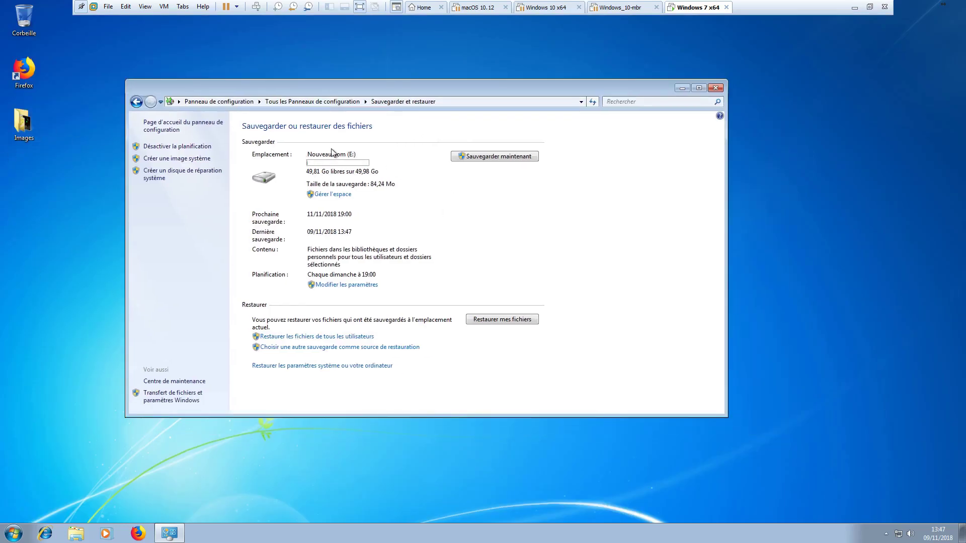
Examine the disk space used by the backups on E: and the list of backup periods, then close that list
click(332, 196)
drag(573, 139, 480, 116)
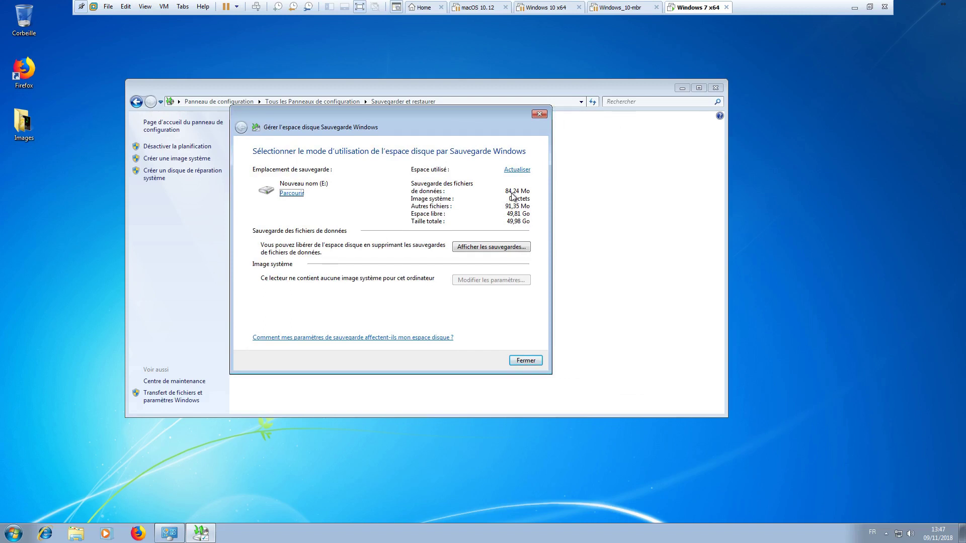
click(501, 248)
click(428, 259)
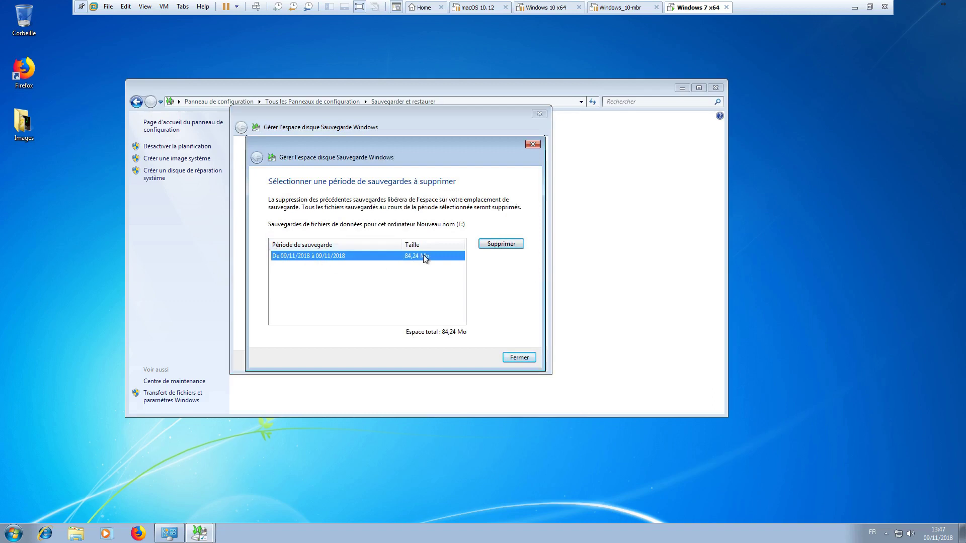
click(514, 359)
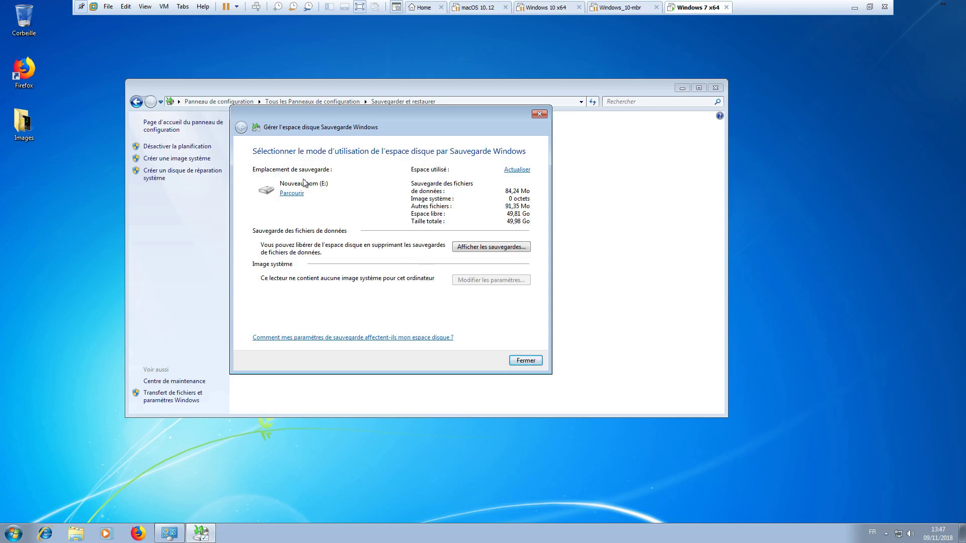
Browse the backup location on E:, inspect the restore options of the computer's backup folder, then close the explorer and space management windows
click(291, 194)
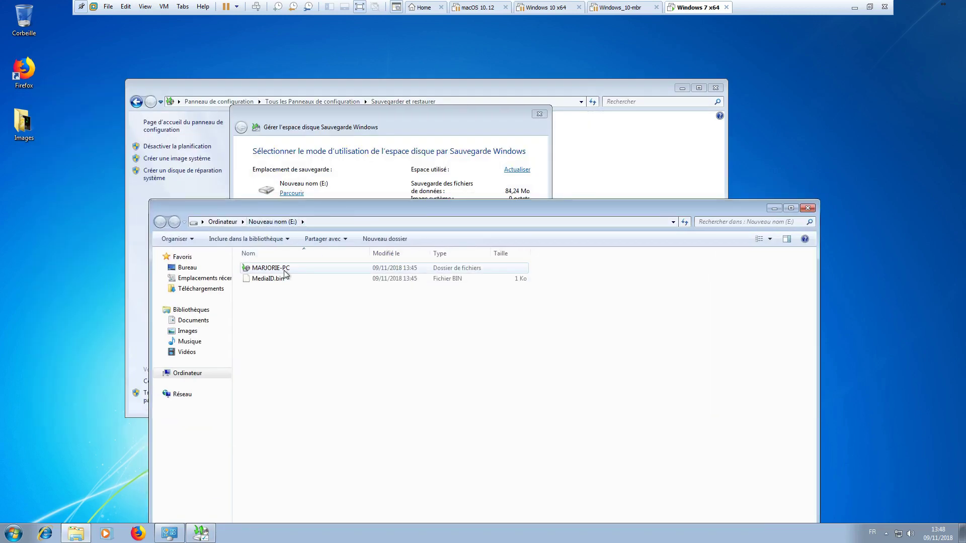
double_click(282, 269)
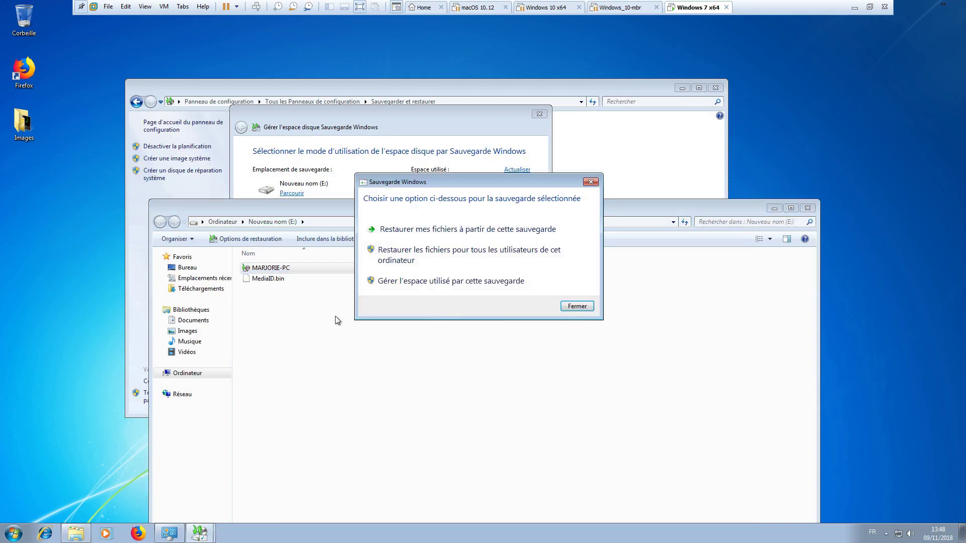
click(576, 306)
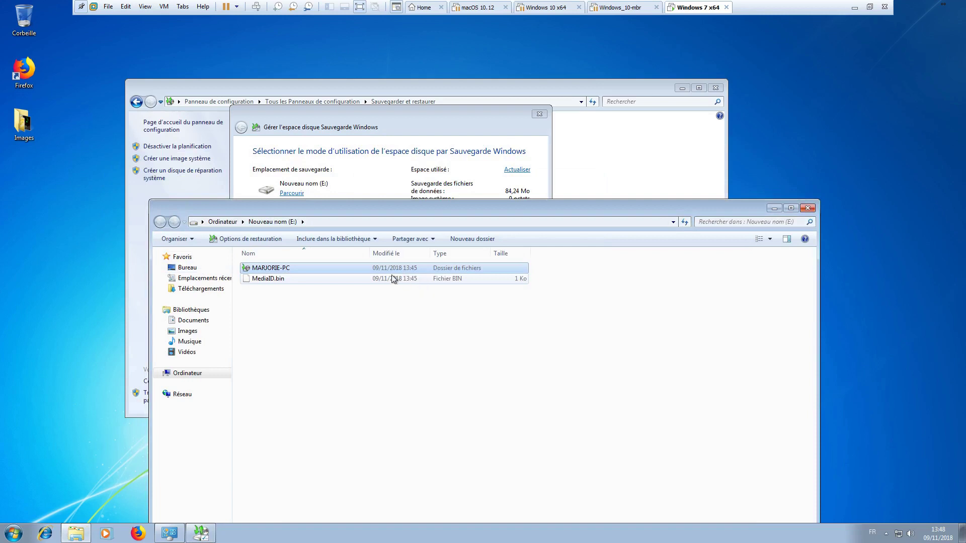
click(251, 240)
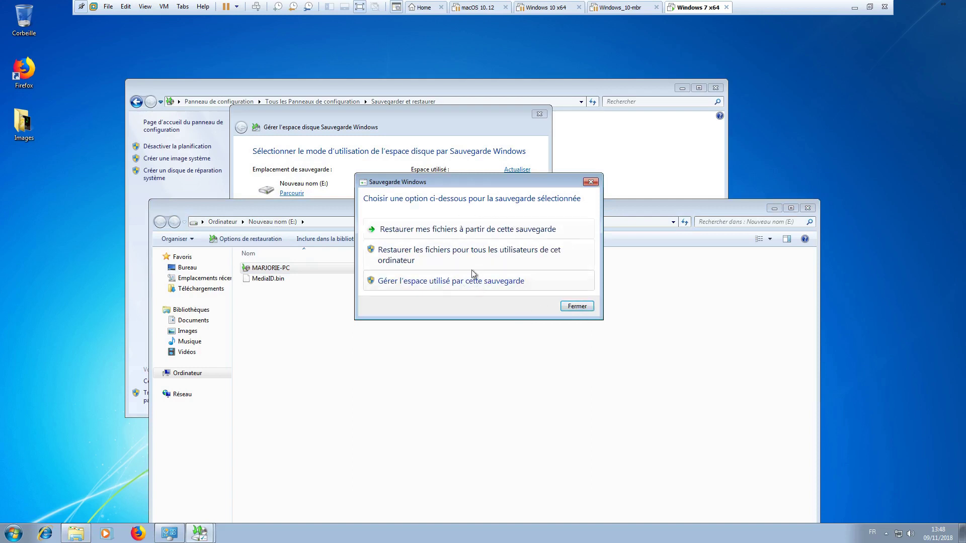
click(577, 306)
click(808, 208)
click(528, 359)
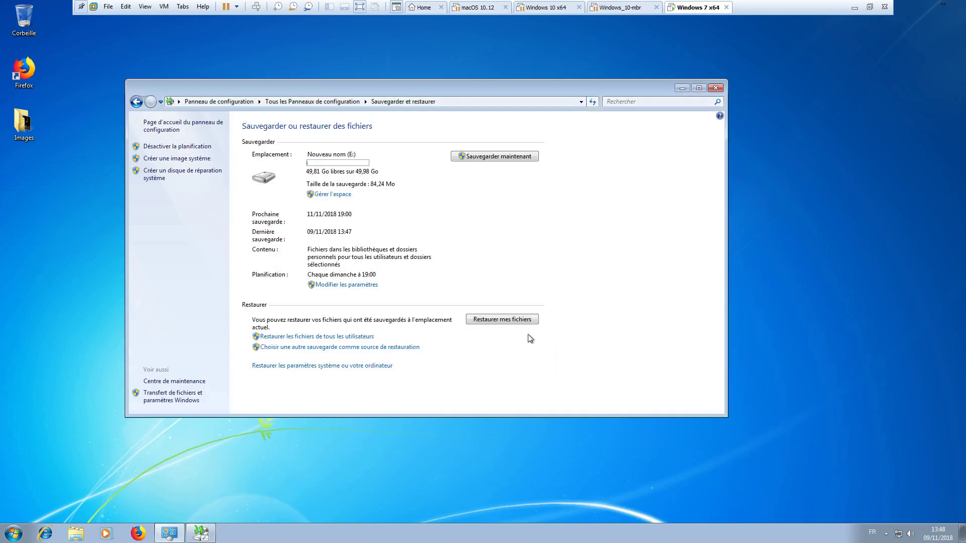
Review the existing backup settings for destination E: up to the selection of included items, then cancel the wizard
click(332, 285)
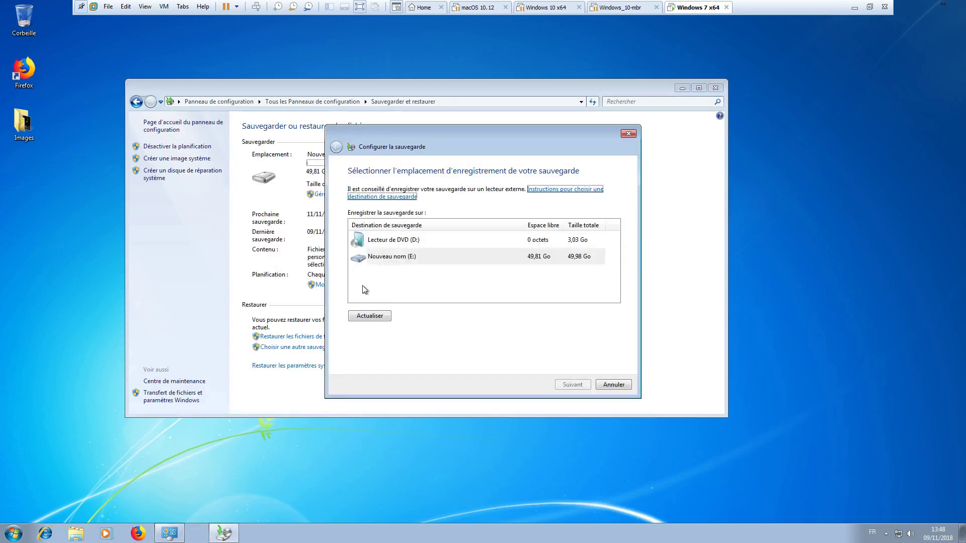
click(399, 257)
click(573, 385)
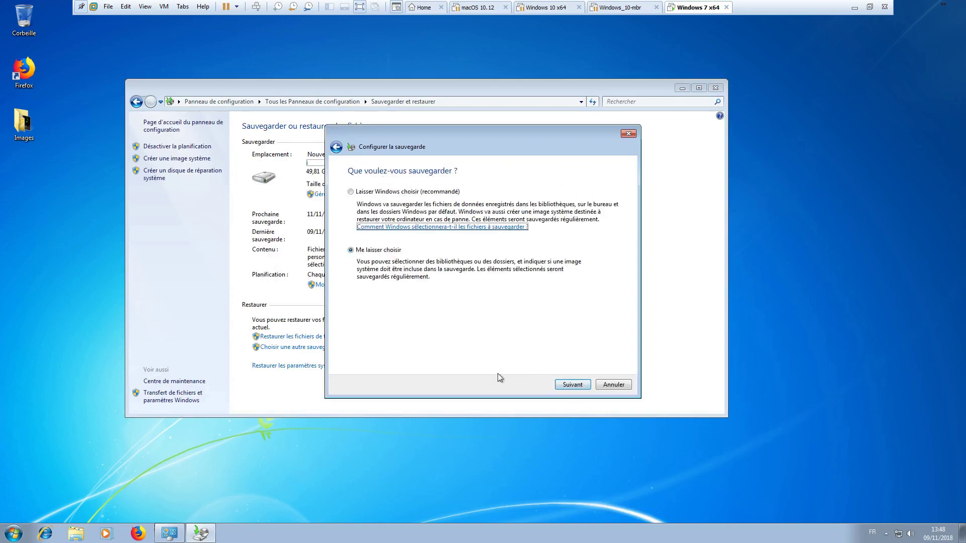
click(573, 384)
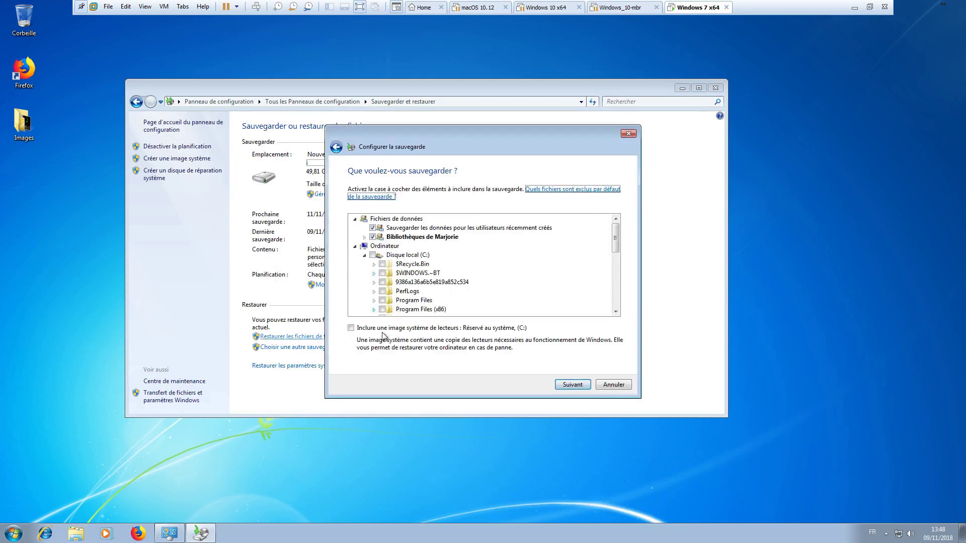
click(613, 385)
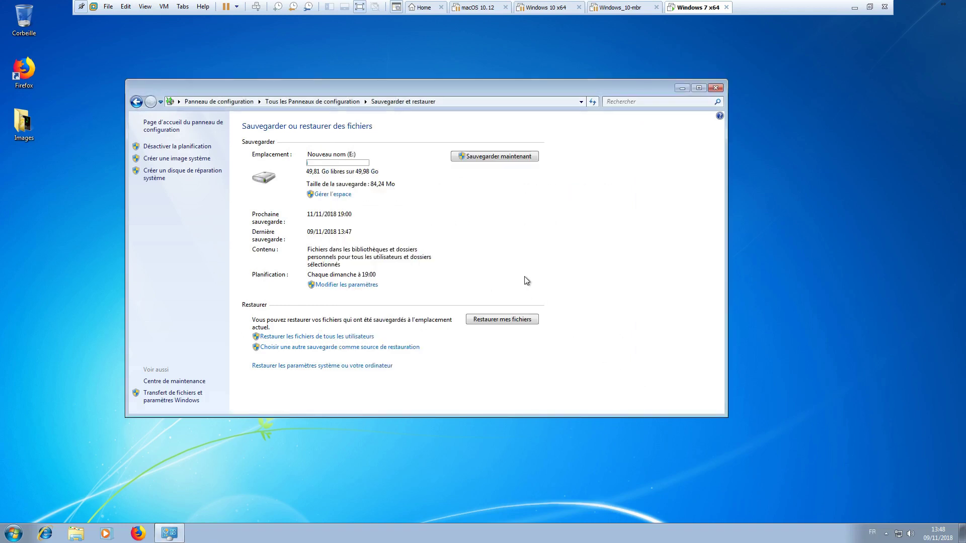
Open the desktop Images folder, select all its pictures to show what it contains, and close it
drag(493, 87, 518, 67)
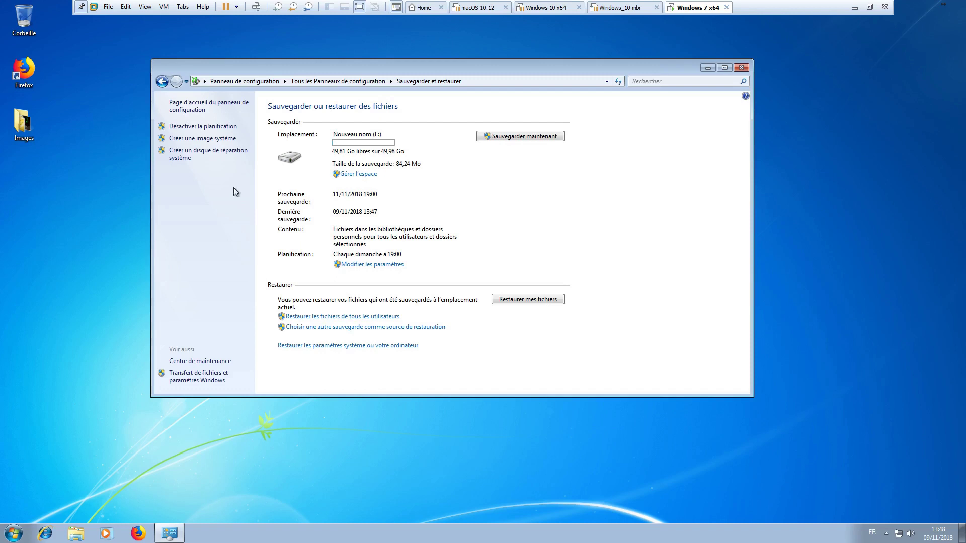
double_click(28, 144)
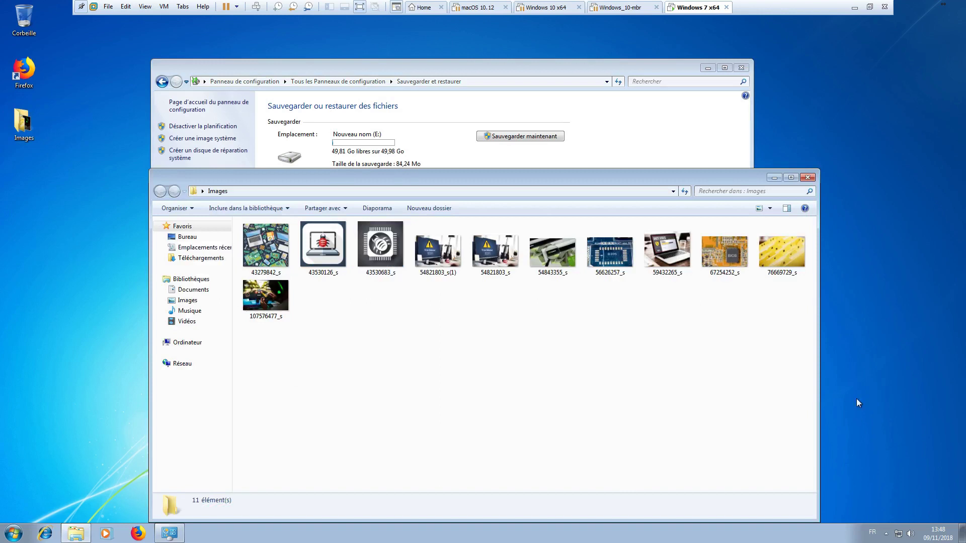
drag(798, 331, 234, 218)
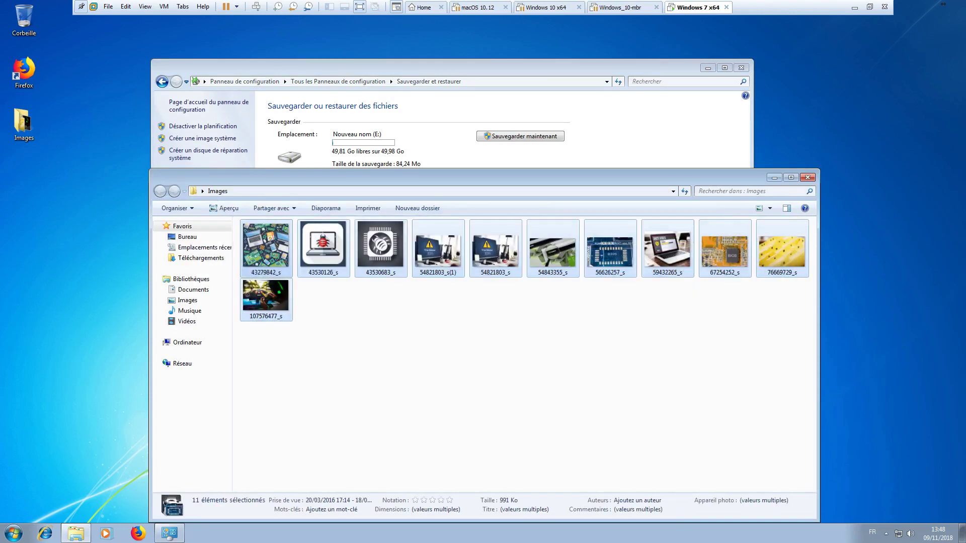
click(807, 177)
Permanently delete the Images folder from the desktop, check the Corbeille, and close it
click(31, 138)
key(Delete)
key(Return)
double_click(24, 19)
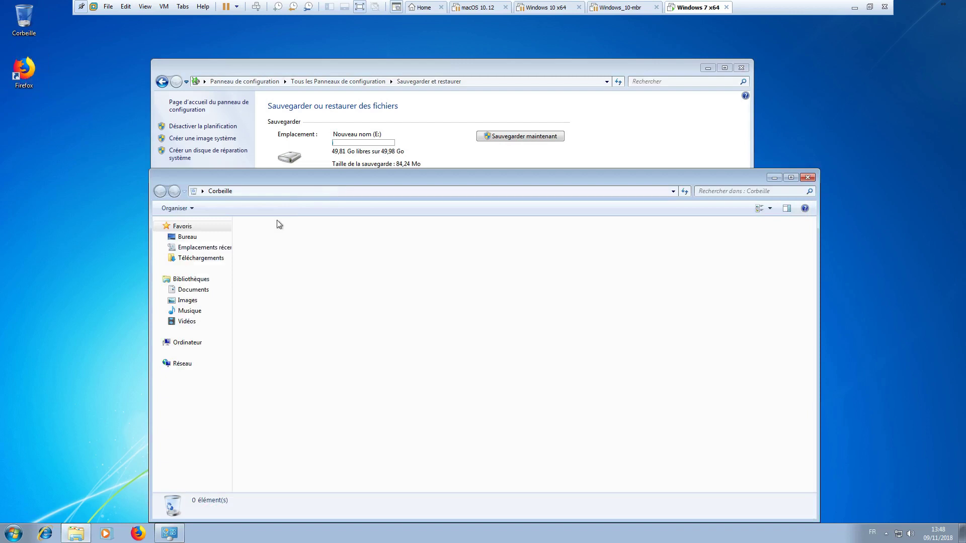
click(813, 178)
View the sample pictures in the Images library, delete the Échantillons d'images folder from it, and close the explorer
click(76, 534)
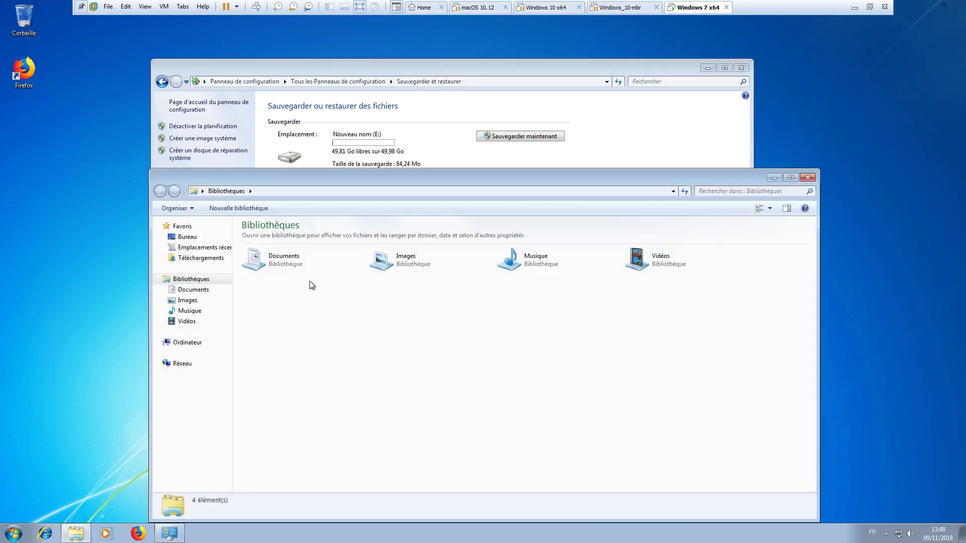
click(187, 300)
double_click(265, 267)
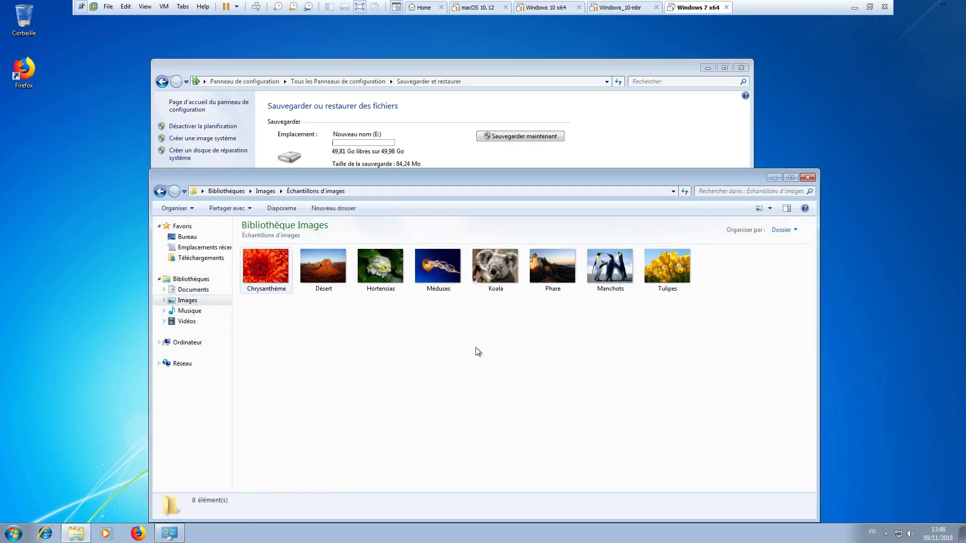
click(190, 300)
key(Delete)
key(Return)
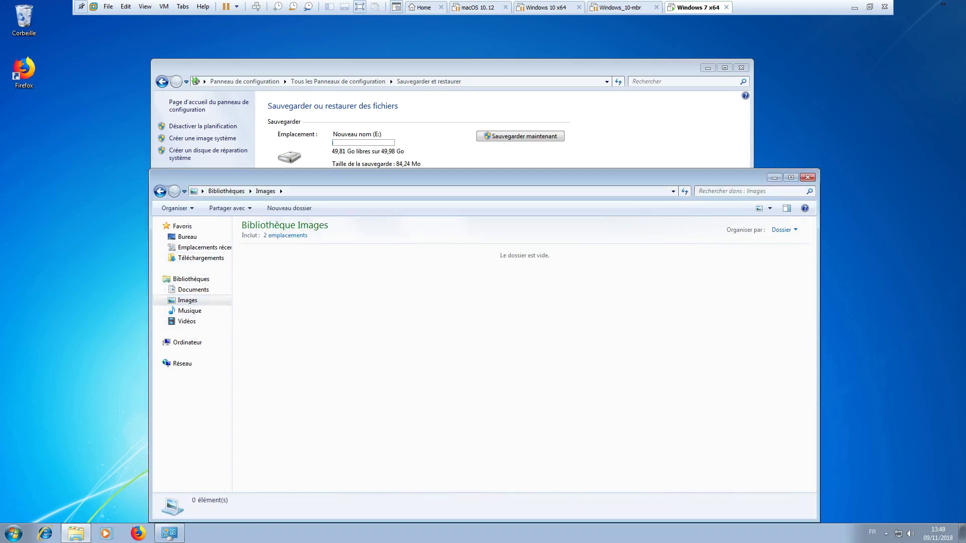
click(807, 177)
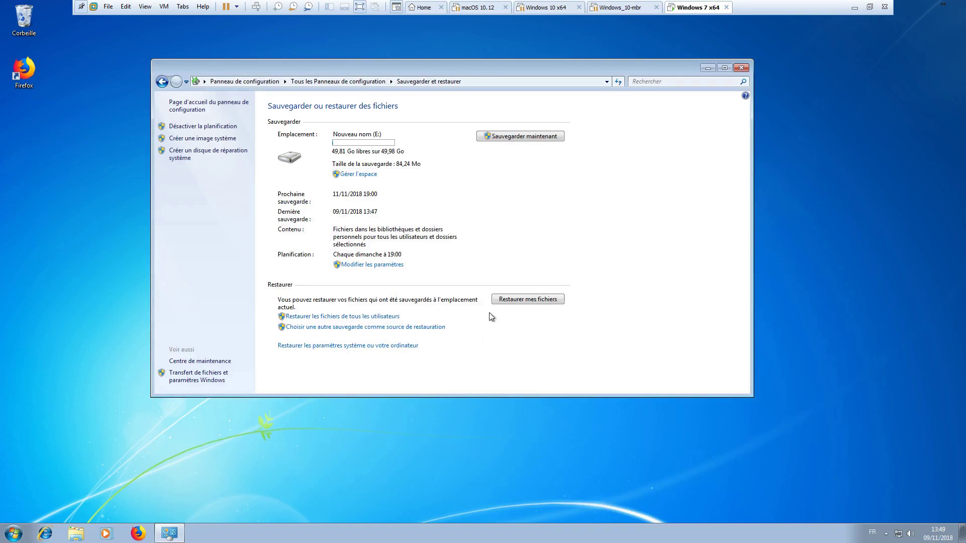
Start restoring files from the backup and choose the backup dated 09/11/2018 13:47:04 as the version
click(532, 300)
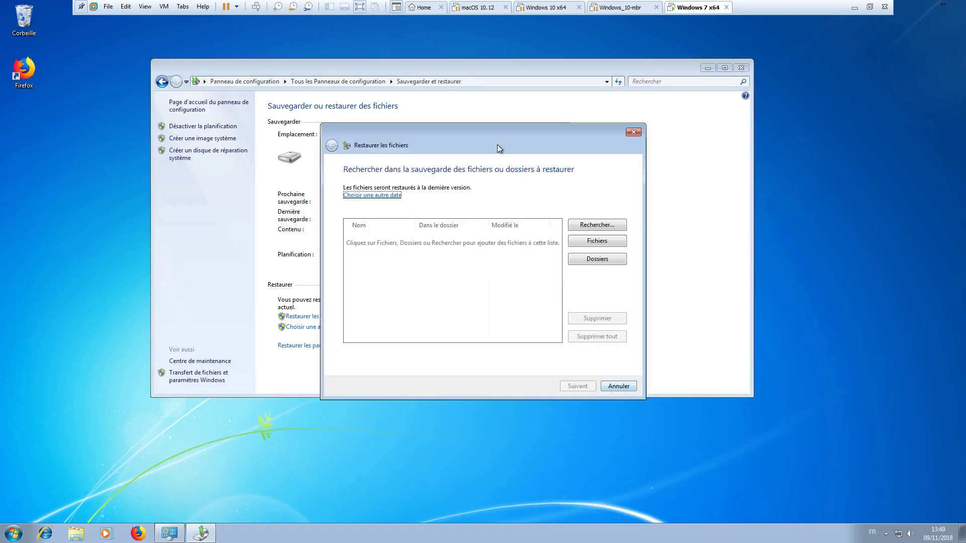
drag(497, 137, 355, 76)
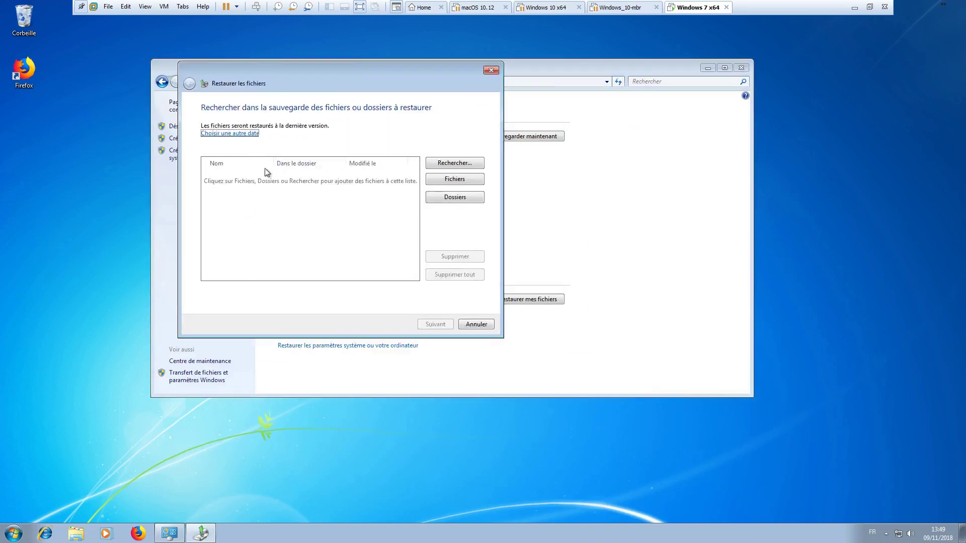
click(231, 134)
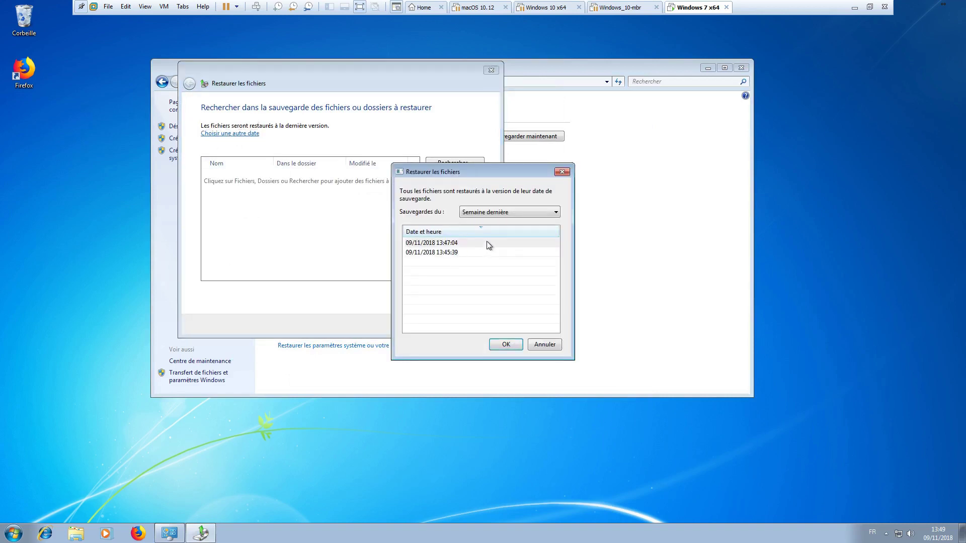
click(487, 242)
click(515, 345)
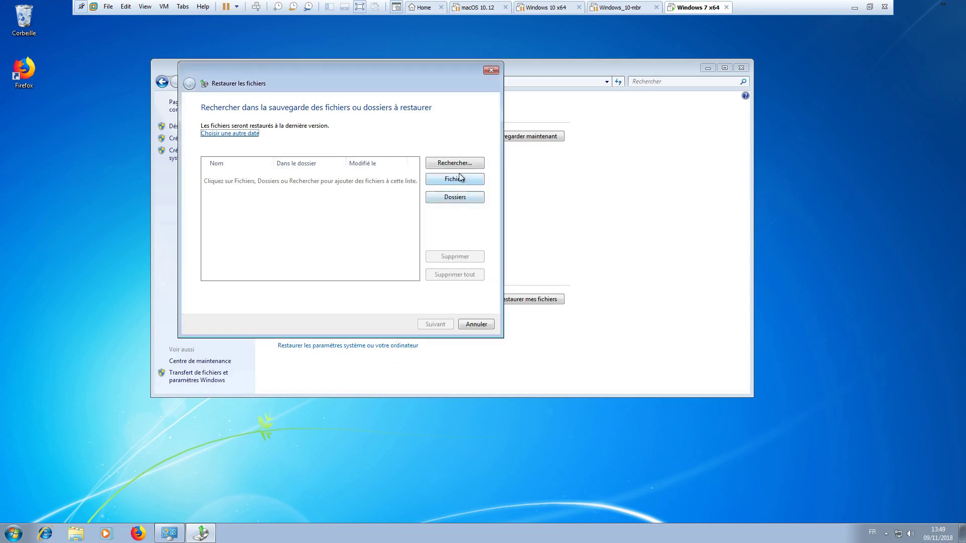
Start adding a folder to the restore list and browse the C: backup to the user's profile folder under Users, dismissing the notifications
click(465, 197)
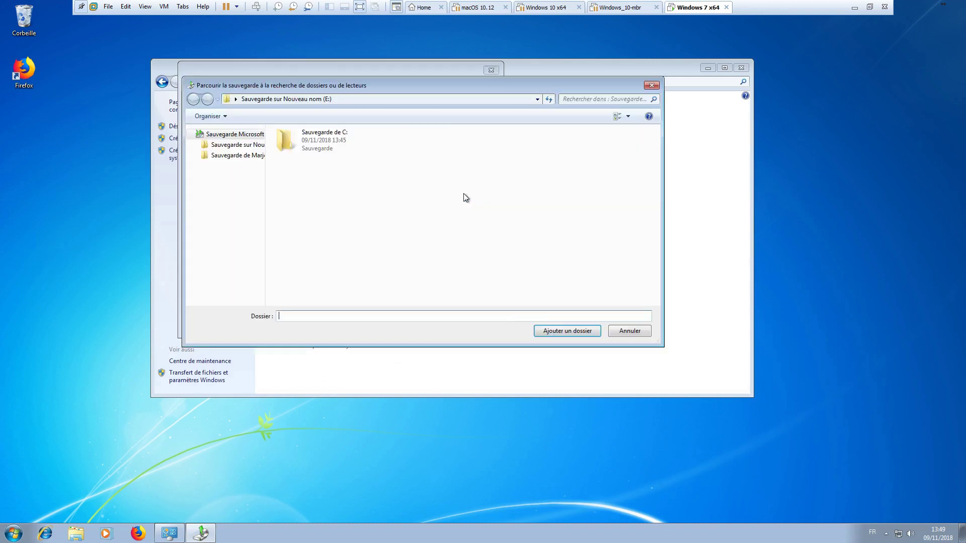
click(322, 143)
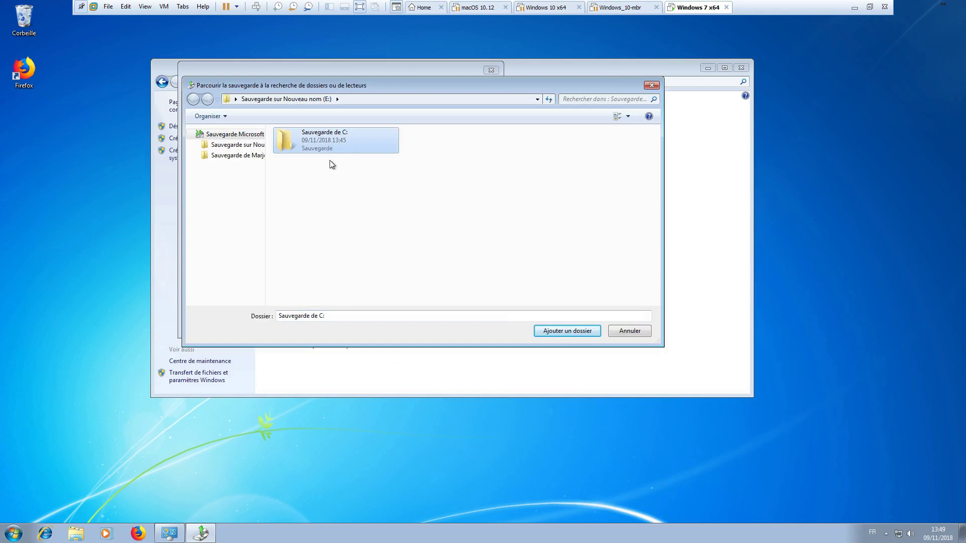
double_click(322, 146)
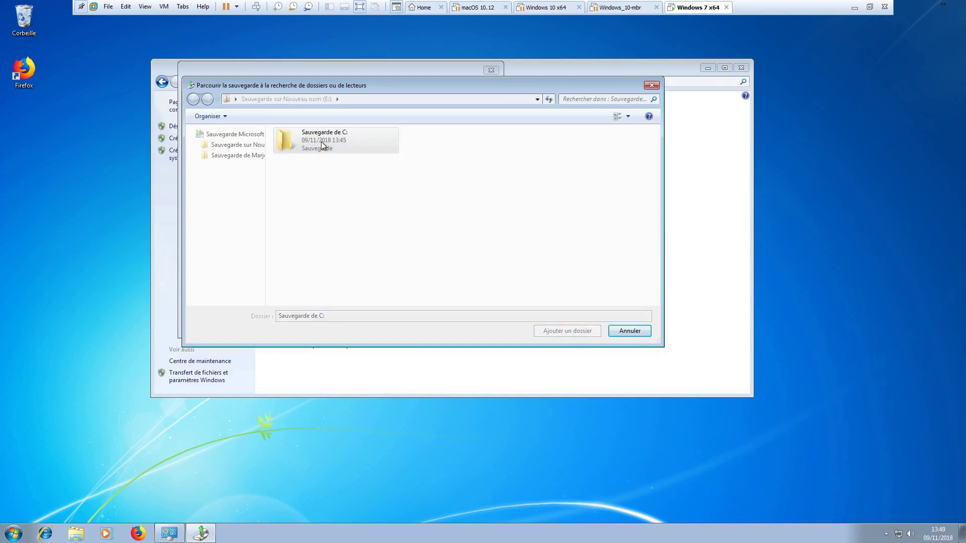
click(321, 141)
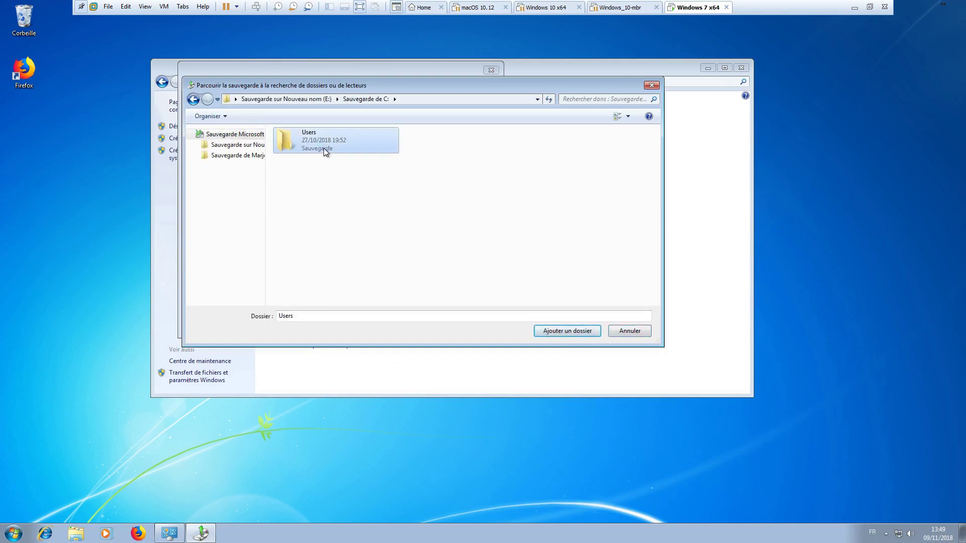
double_click(324, 148)
click(328, 137)
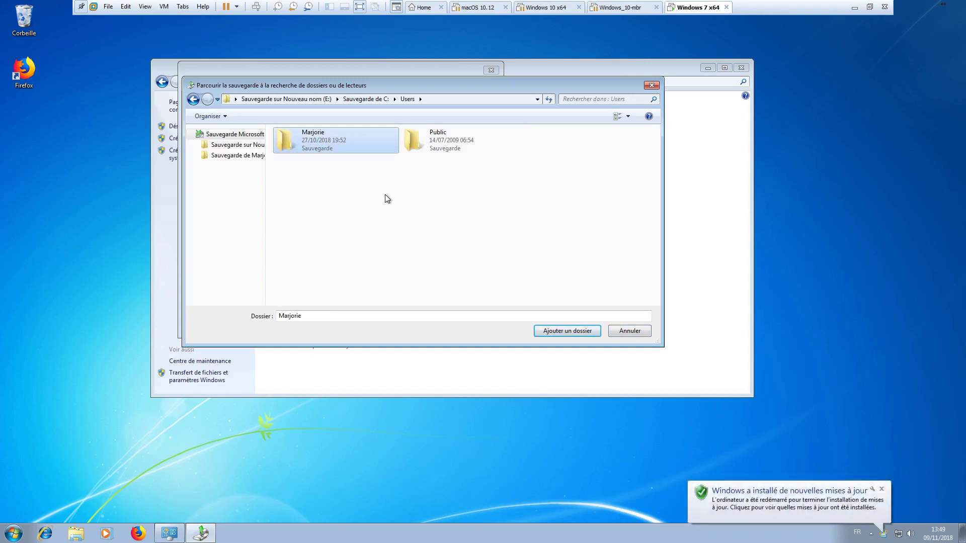
double_click(315, 143)
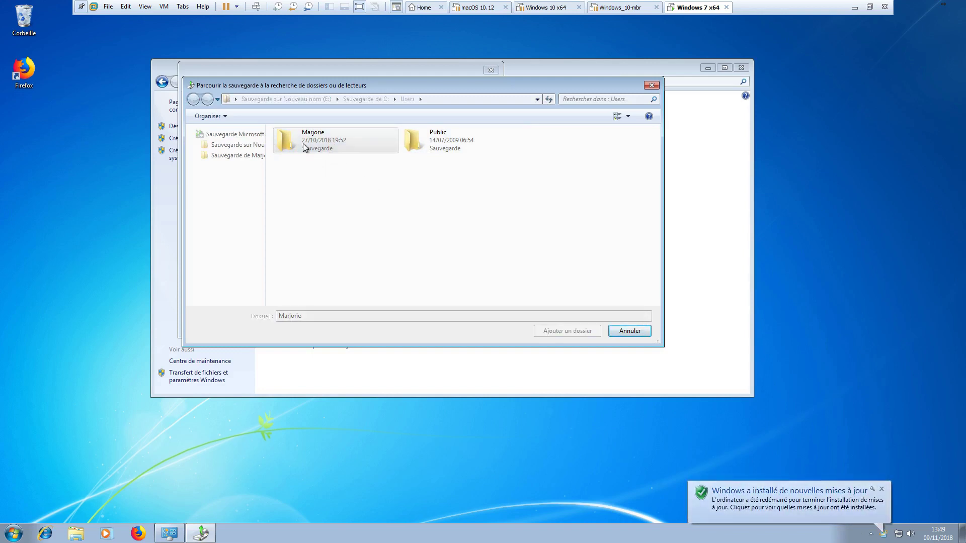
click(881, 490)
click(322, 137)
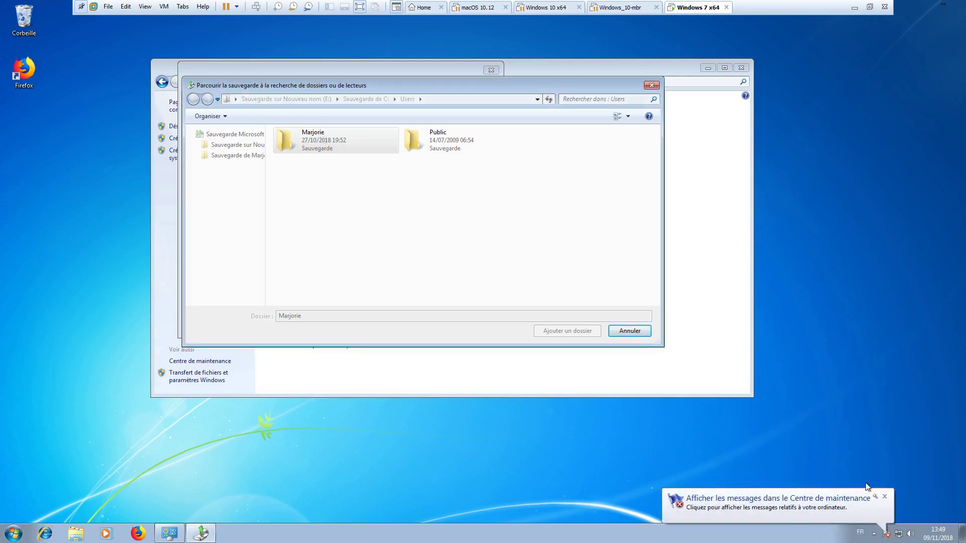
click(885, 497)
double_click(322, 141)
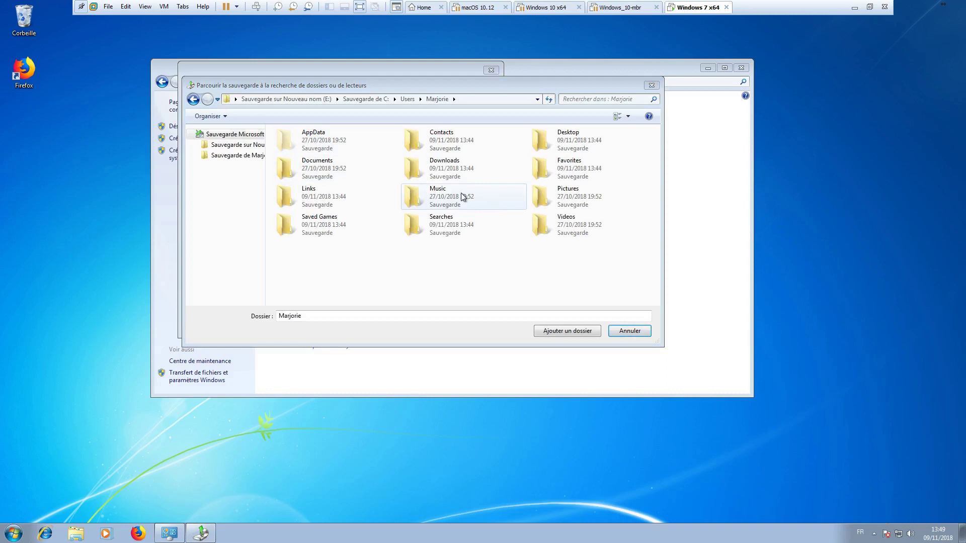
Add the Images folder from the backed-up Desktop to the restore list and move the restore window aside
double_click(563, 149)
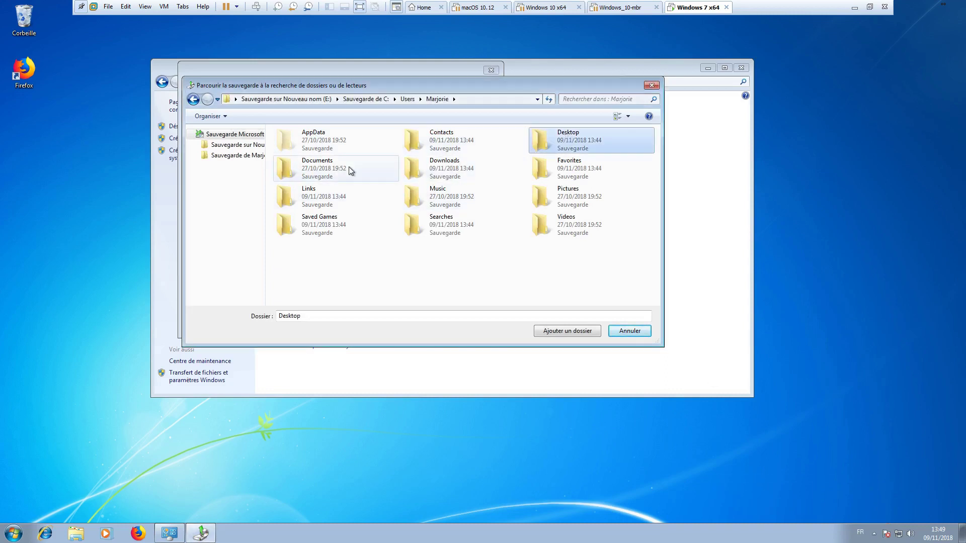
click(336, 146)
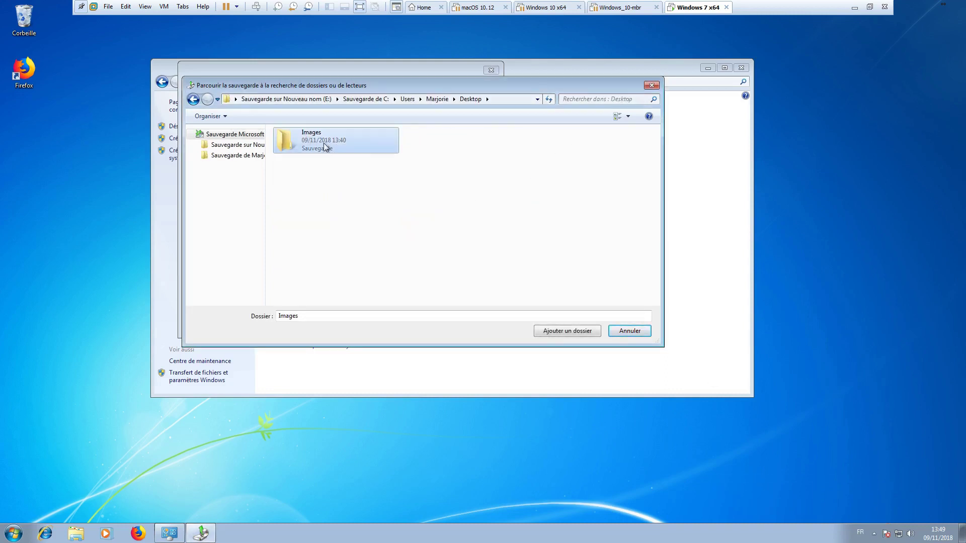
click(560, 331)
drag(286, 65, 406, 67)
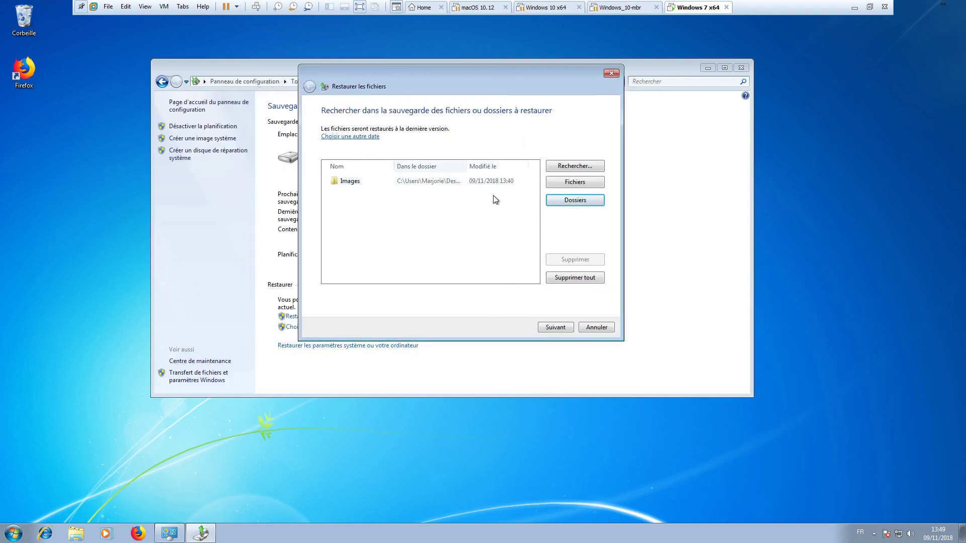
Look in the backed-up Pictures folder of the user's profile for content to restore, and leave the folder browser without adding anything
click(588, 198)
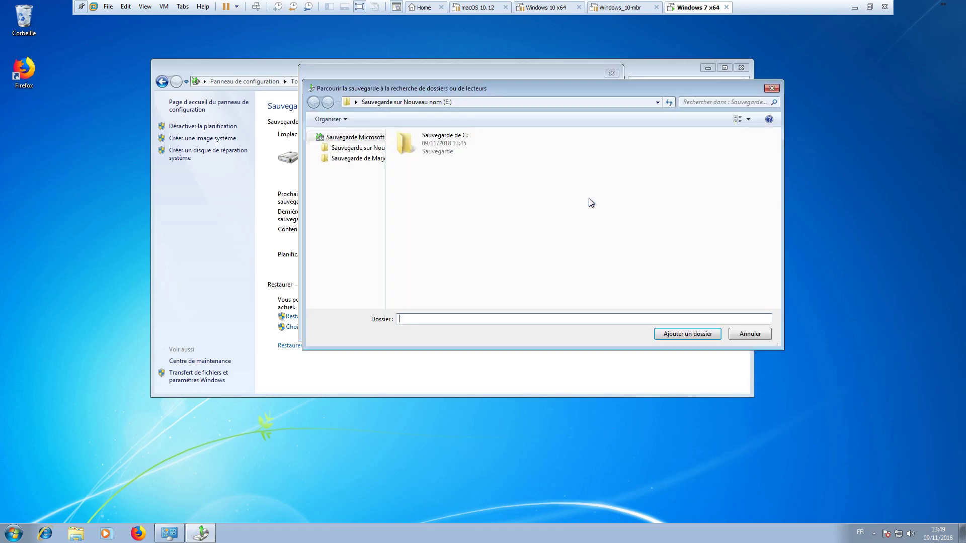
click(302, 184)
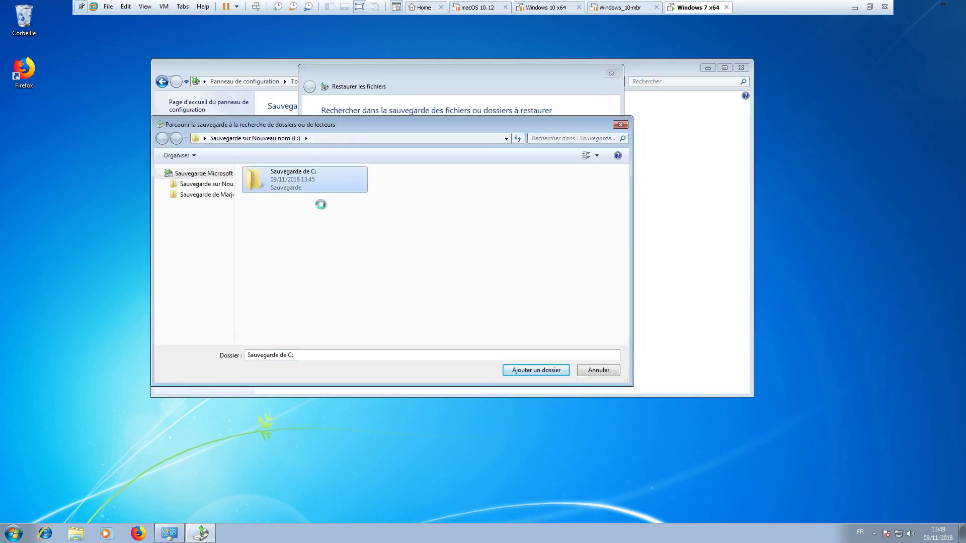
key(Return)
double_click(276, 188)
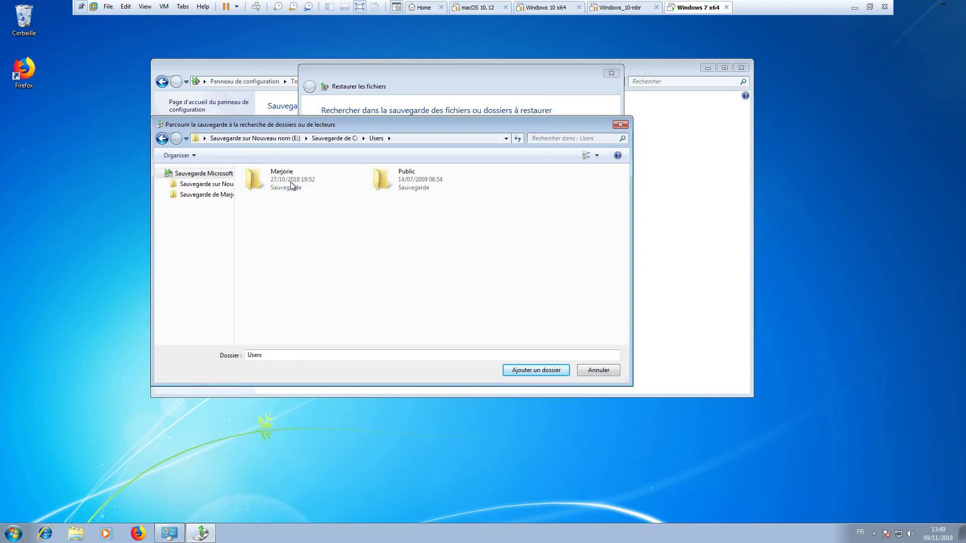
double_click(291, 187)
double_click(508, 233)
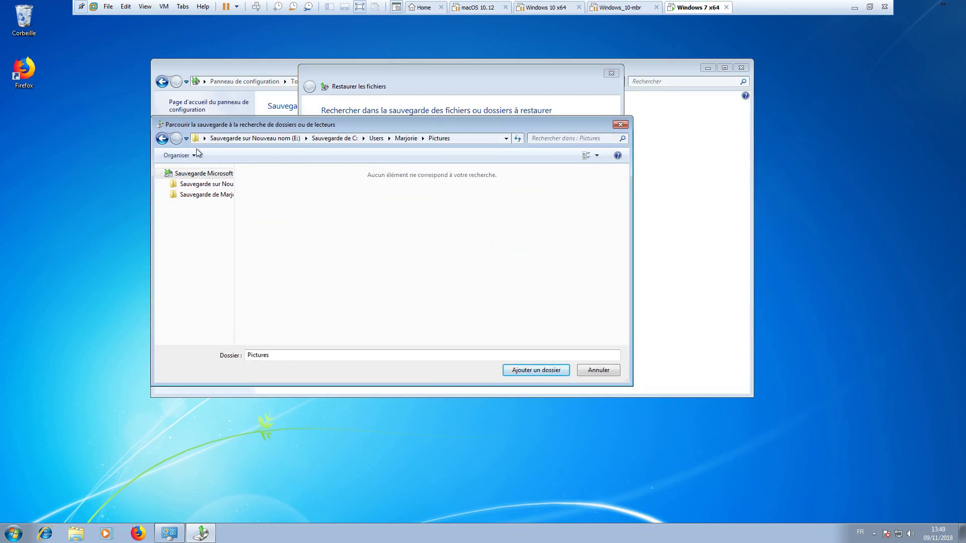
click(166, 141)
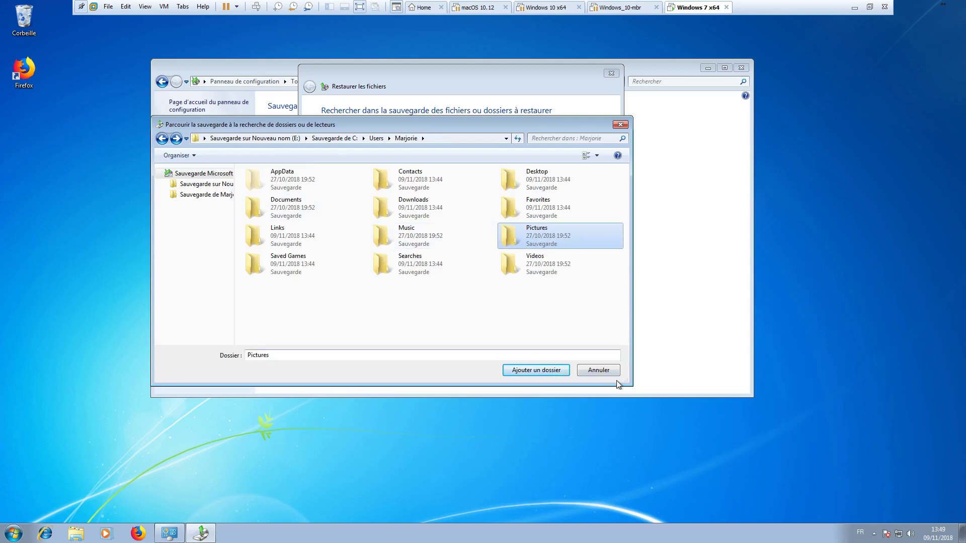
double_click(511, 234)
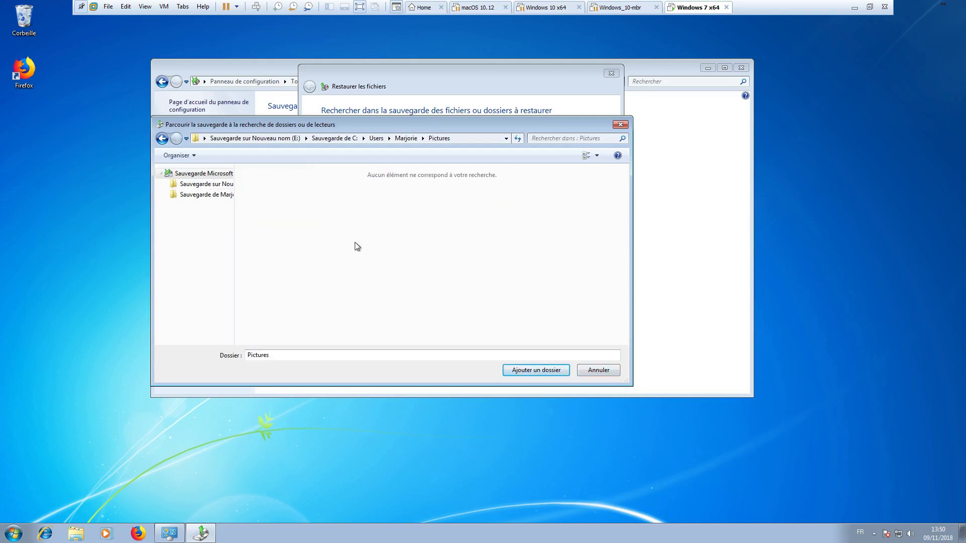
click(599, 371)
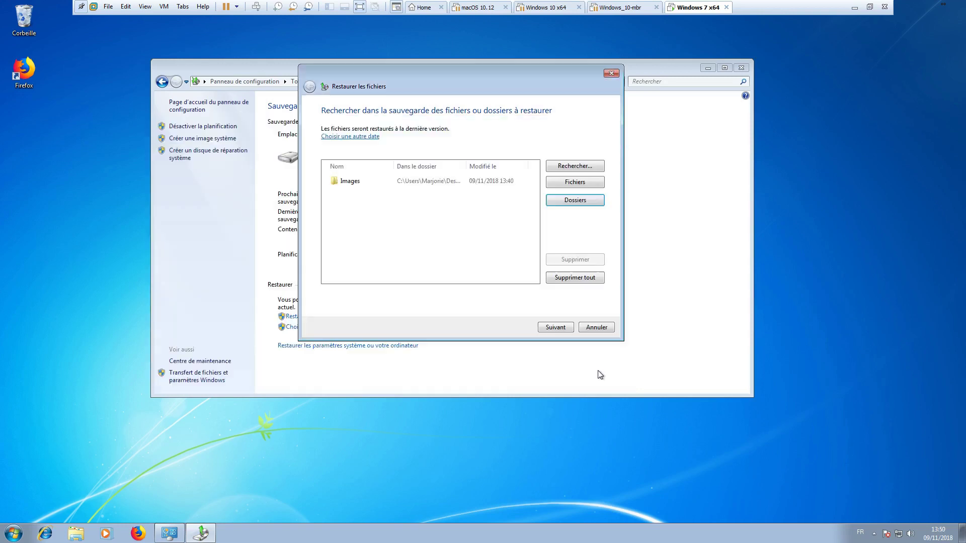
Search the backup for "koala" and add the Koala picture to the restore list
click(584, 167)
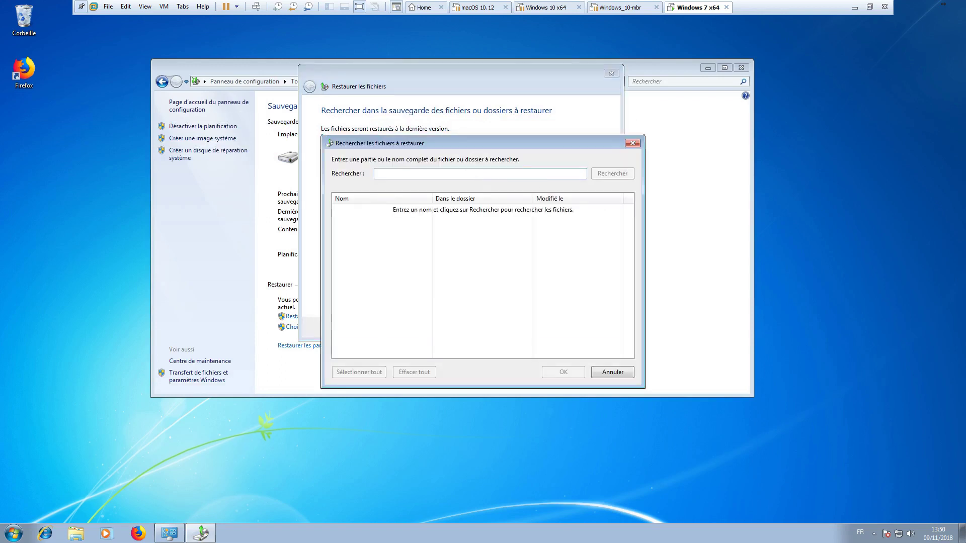
drag(466, 143, 388, 174)
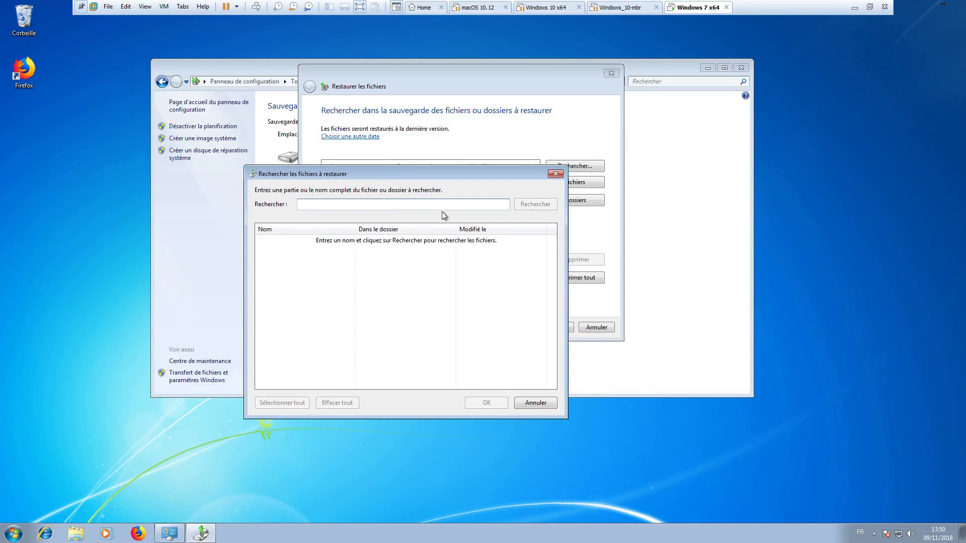
text(koala)
key(Return)
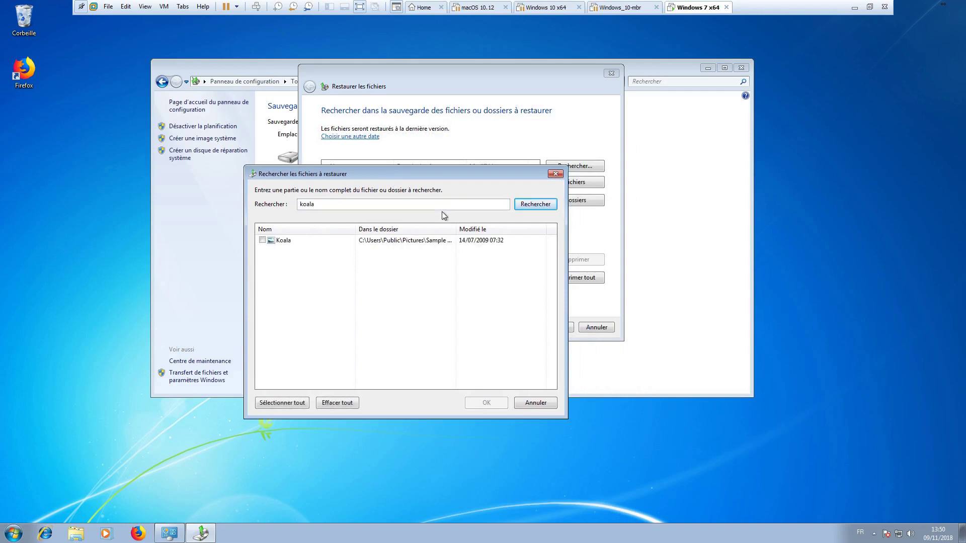
click(262, 240)
click(486, 403)
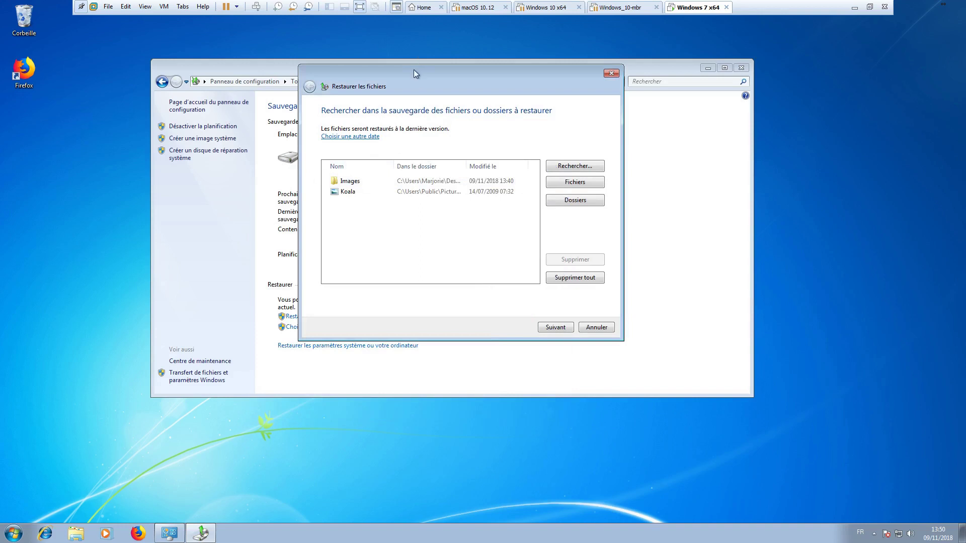
Restore the listed Images folder and Koala picture to their original location and finish the restore wizard
drag(414, 73, 349, 97)
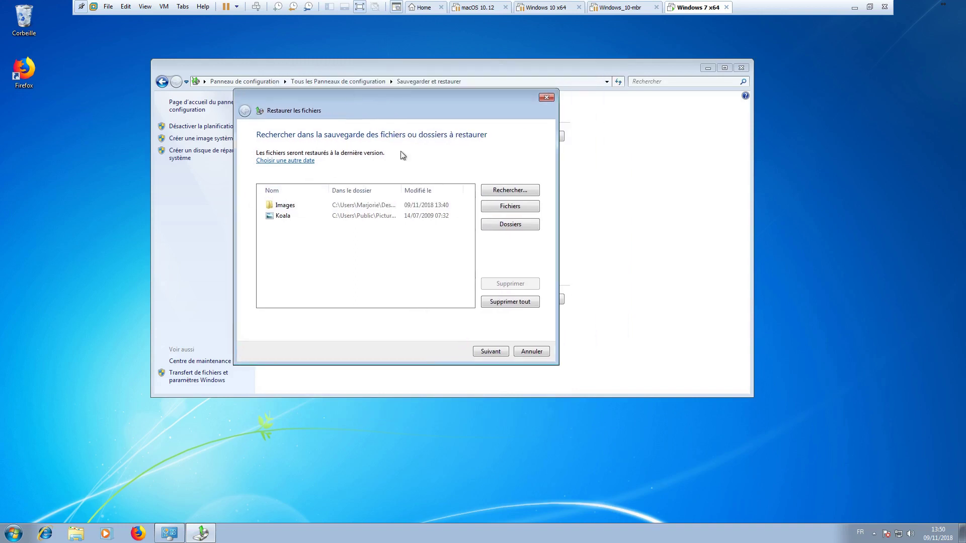
click(491, 352)
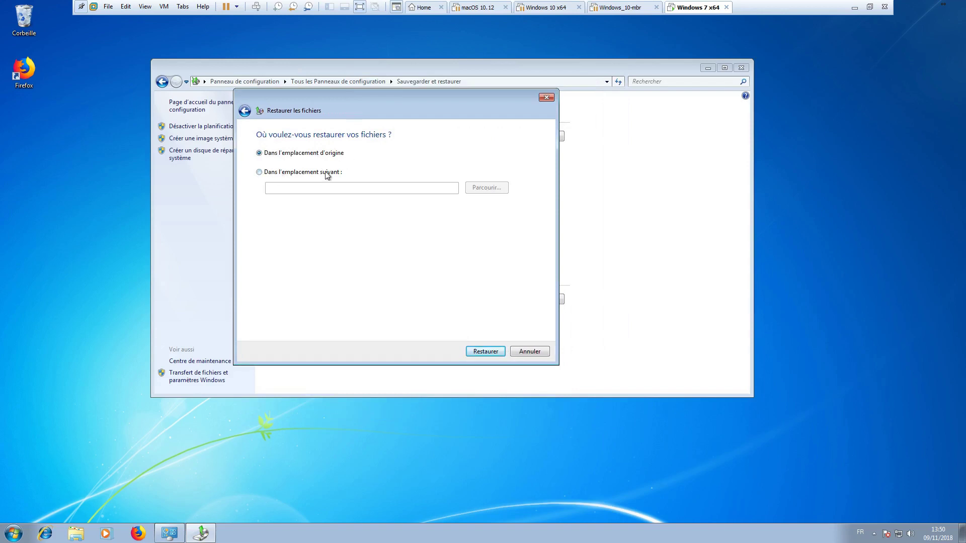
click(491, 352)
click(530, 352)
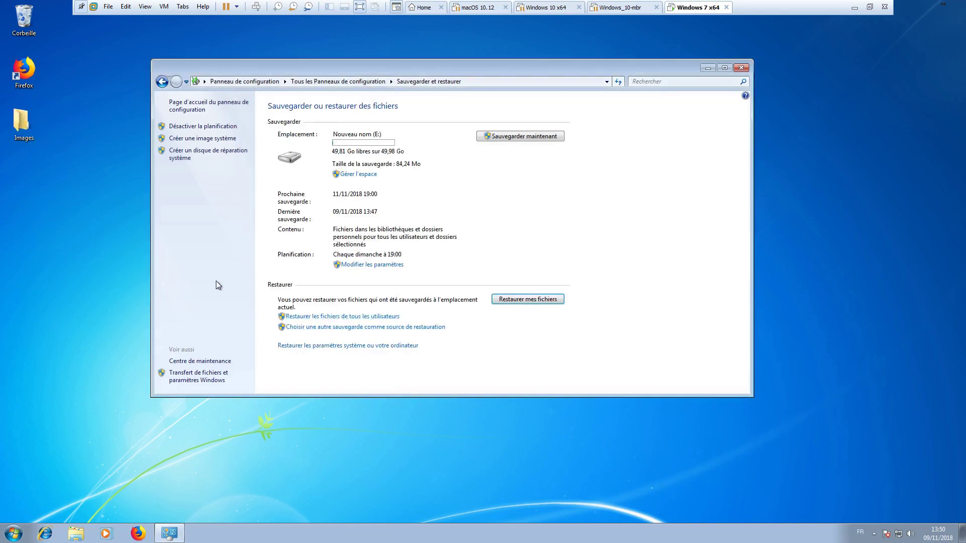
Check the contents of the restored Images folder on the desktop, and close it and the backup window
double_click(23, 123)
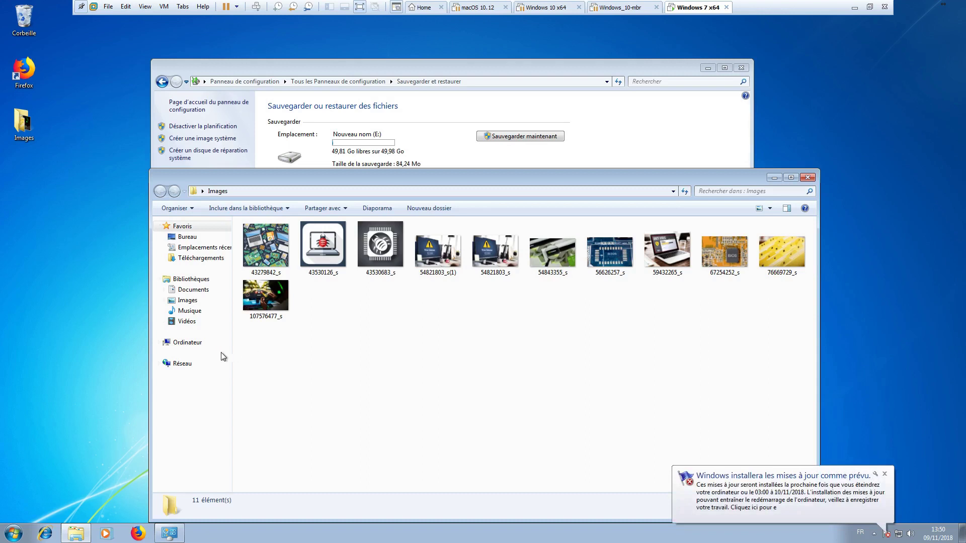
click(808, 178)
click(741, 67)
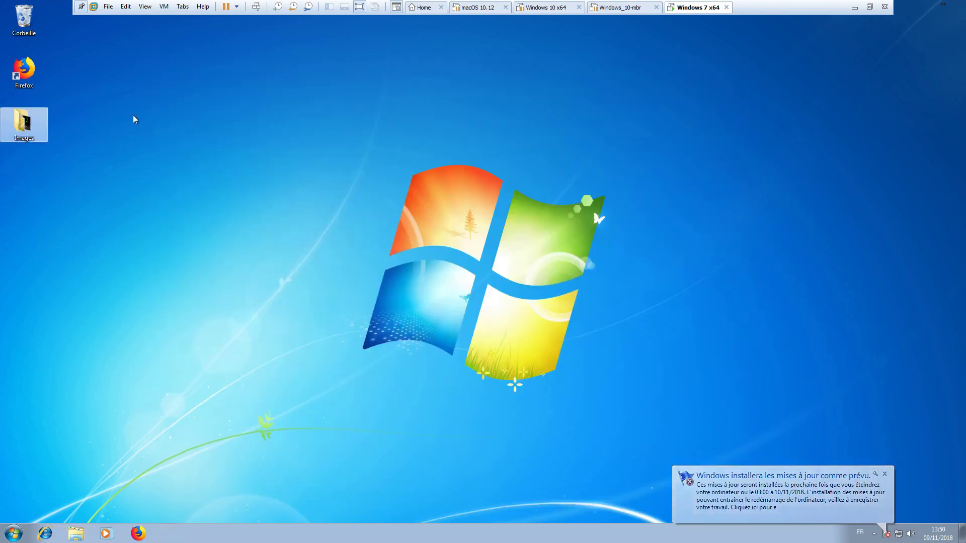
Permanently delete all the pictures inside the desktop Images folder
key(Return)
drag(806, 322, 235, 211)
key(shift+Delete)
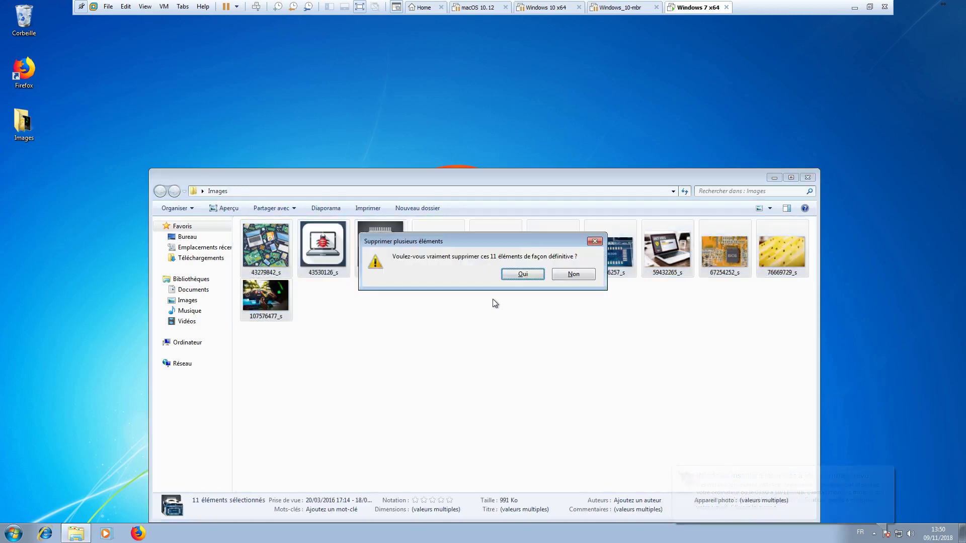
key(Return)
Open the Corbeille and empty it, permanently deleting the Sample Pictures folder
click(21, 24)
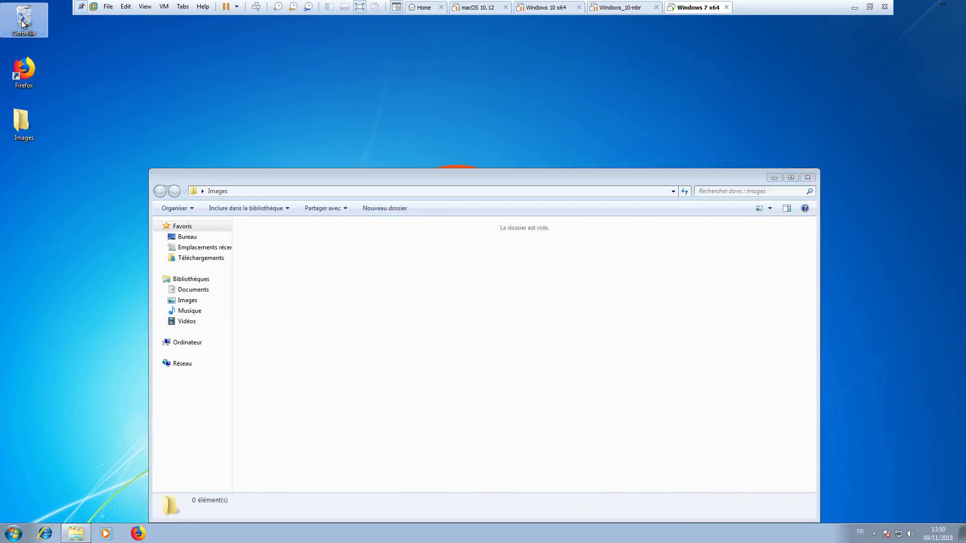
double_click(22, 24)
right_click(22, 23)
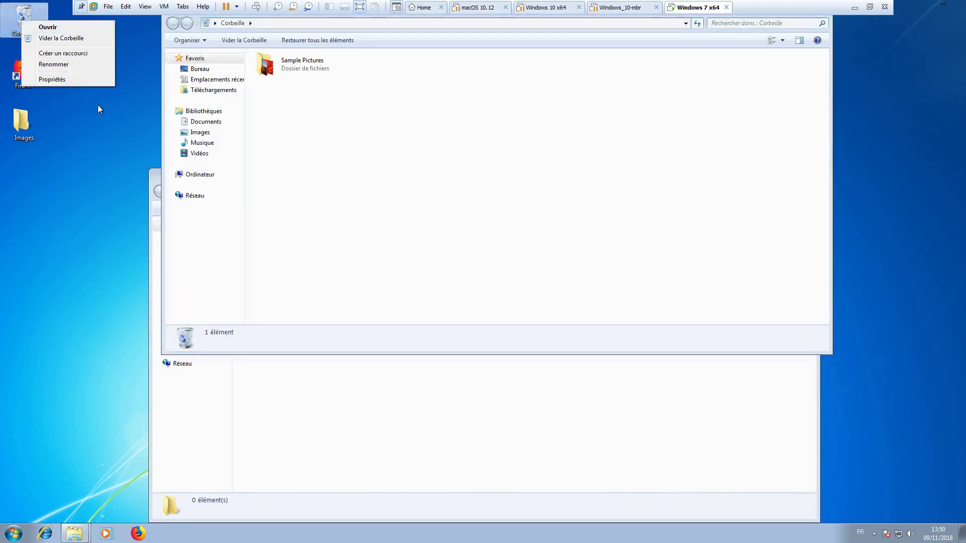
click(76, 40)
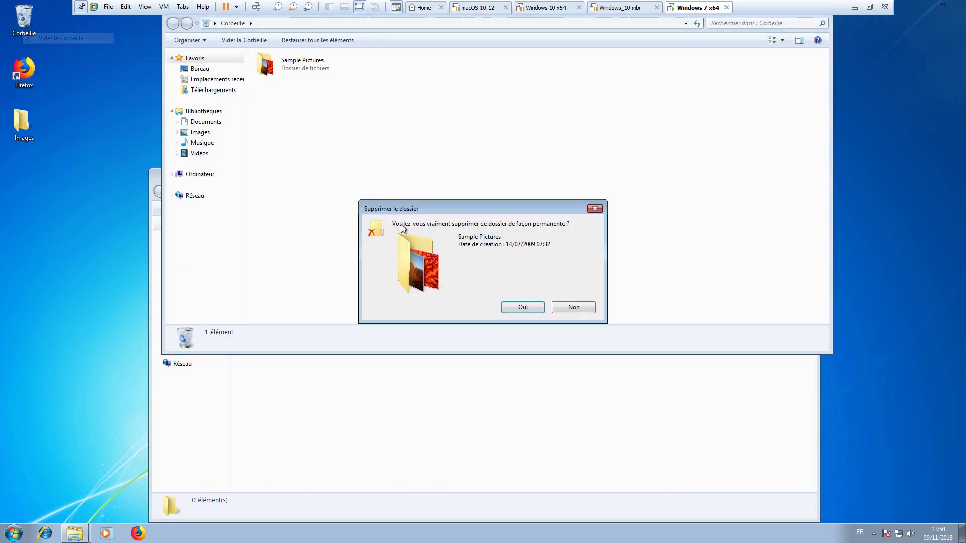
click(523, 308)
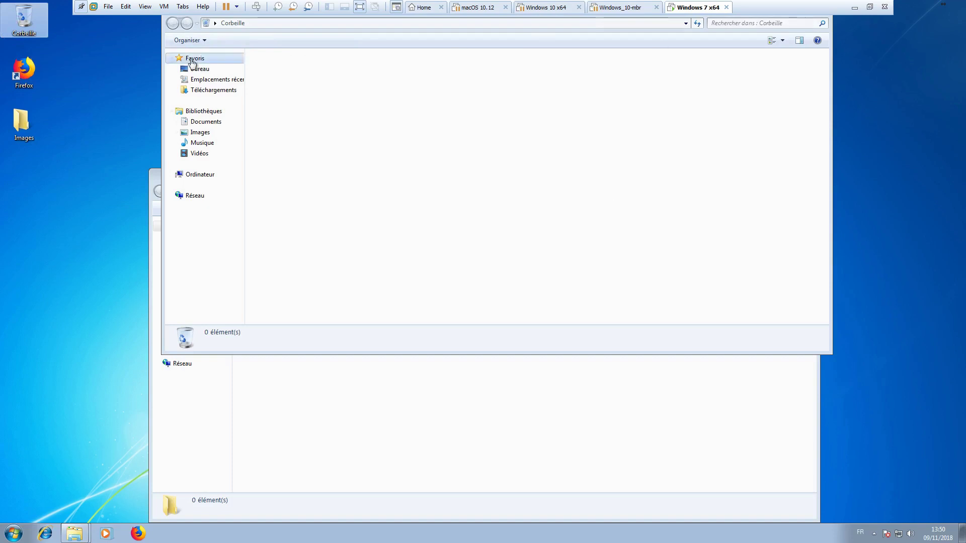
Close the emptied Images folder window, list the desktop Images folder's previous versions, and open the one from 09/11/2018 13:47
click(340, 427)
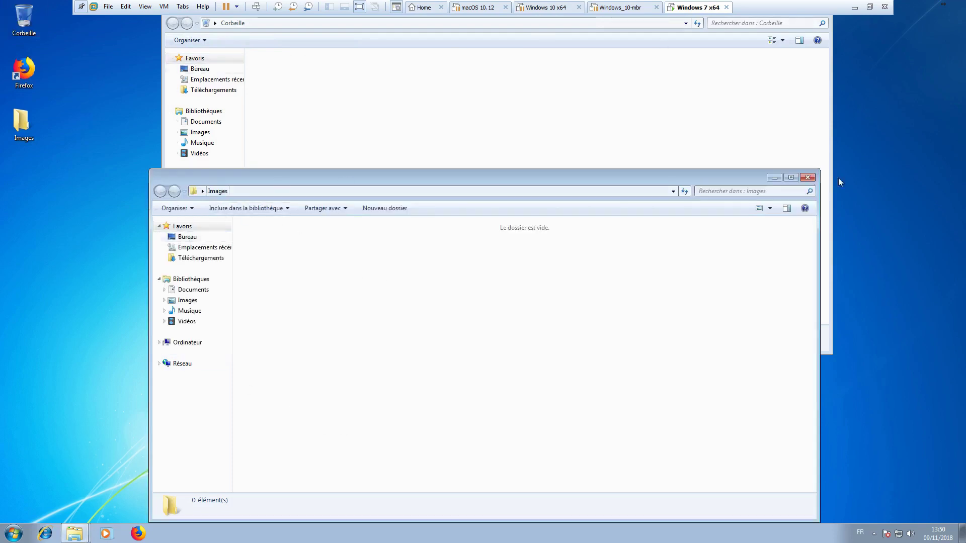
click(807, 177)
right_click(33, 130)
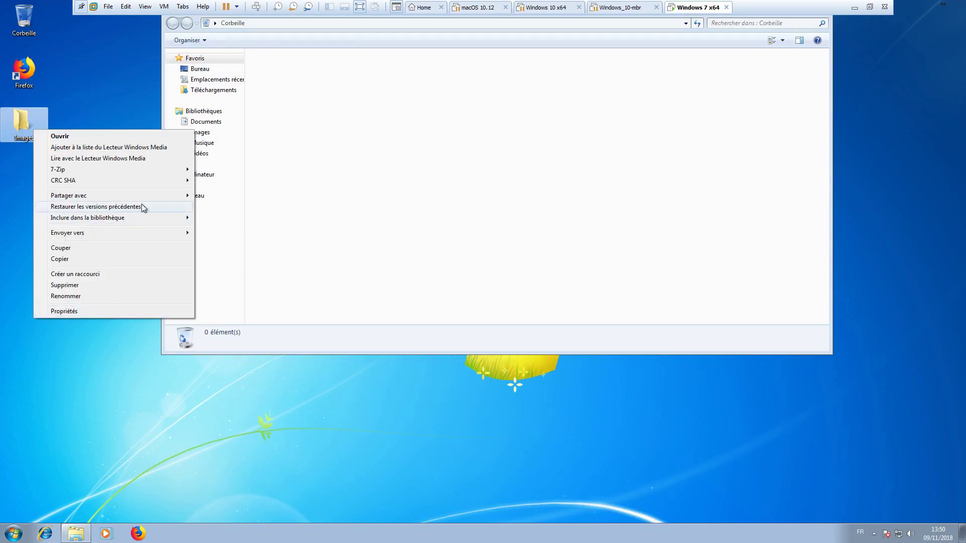
click(99, 211)
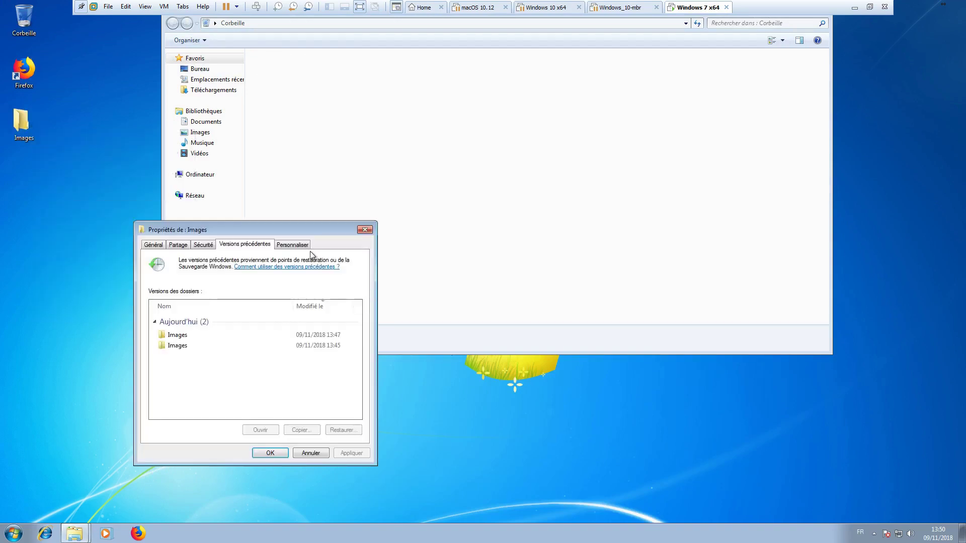
click(341, 335)
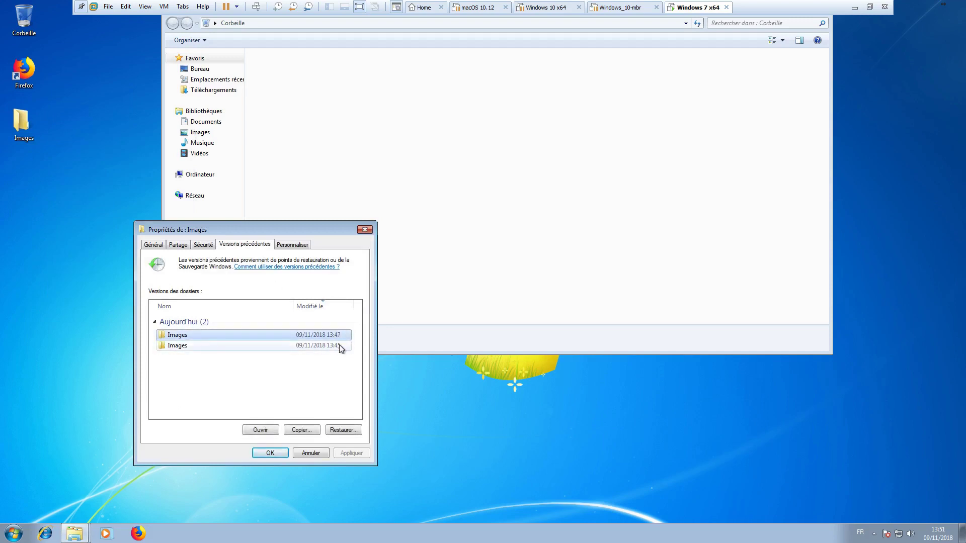
click(339, 345)
click(337, 337)
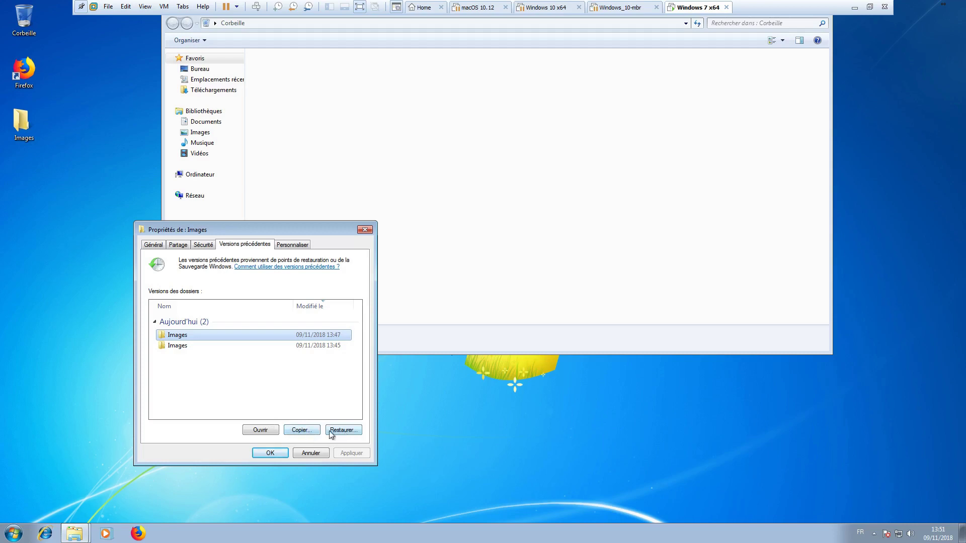
click(266, 431)
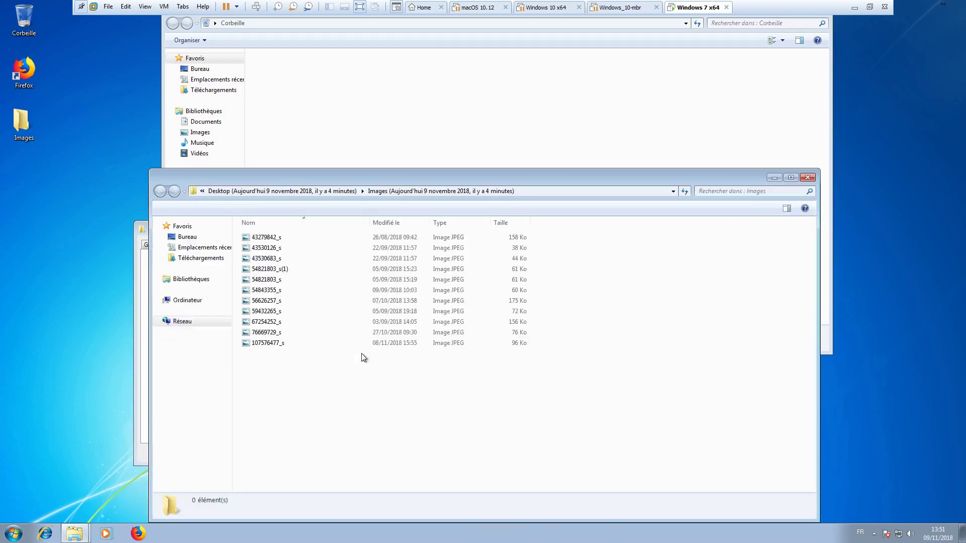
Copy the picture 54843355_s from the previous version onto the desktop, view the copy, and close the photo viewer
drag(378, 177, 583, 138)
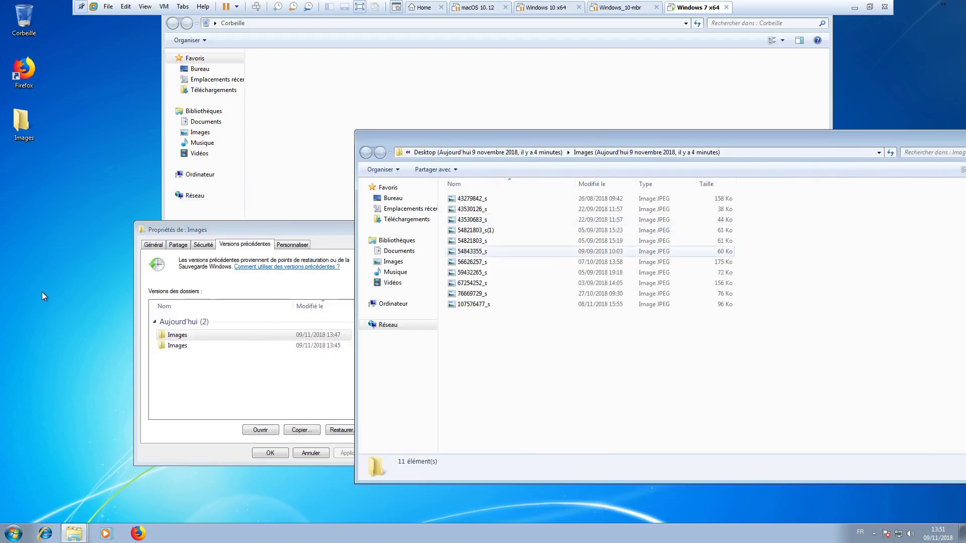
click(504, 251)
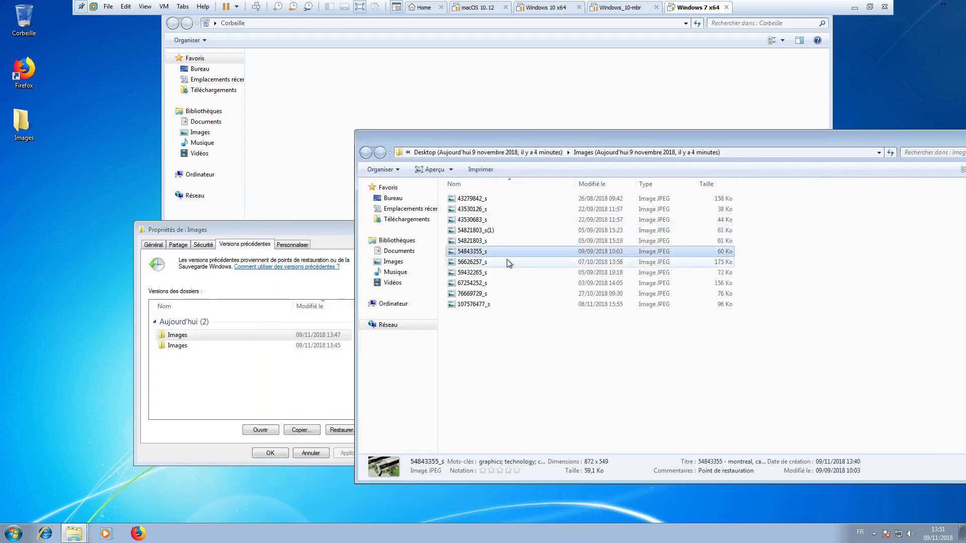
right_click(481, 251)
click(524, 380)
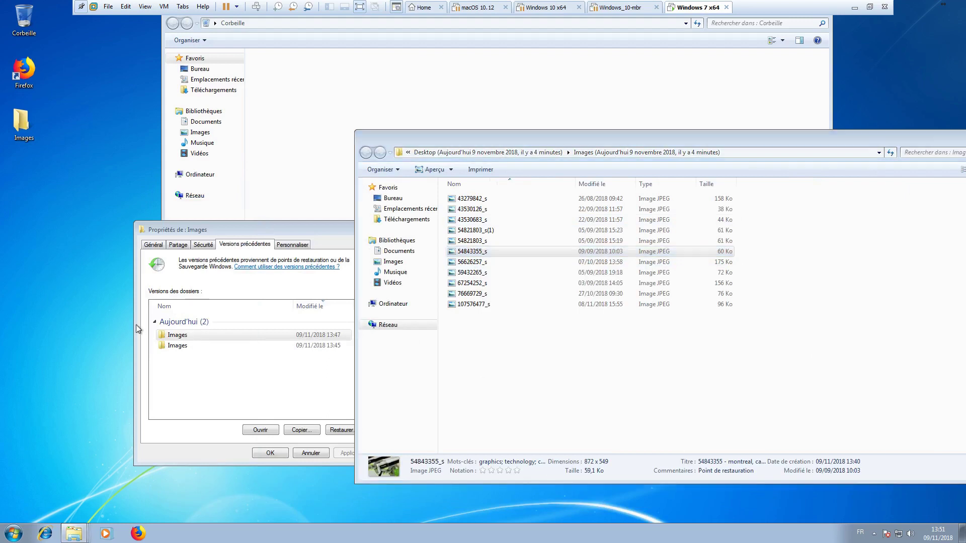
right_click(98, 279)
click(122, 323)
double_click(120, 230)
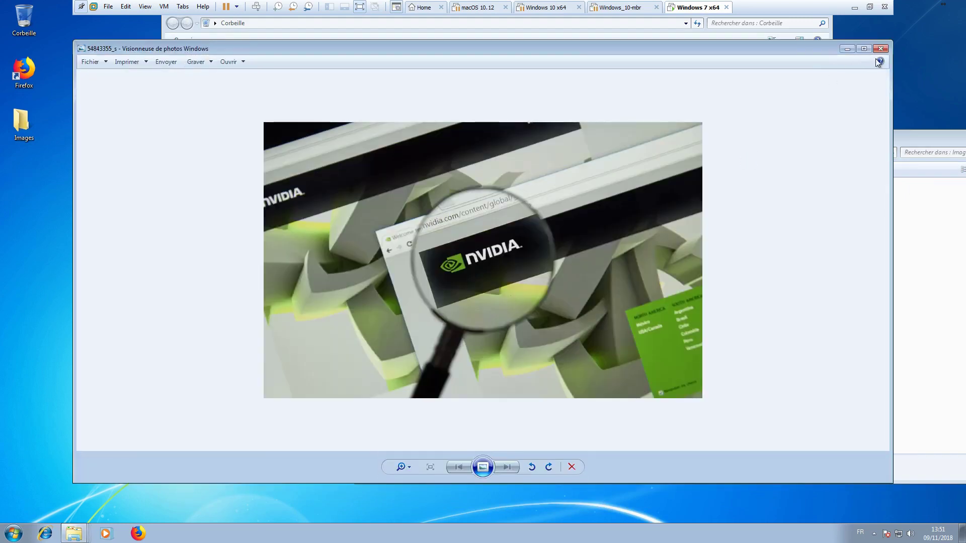
click(880, 48)
Send the 54843355_s copy on the desktop to the Corbeille and dismiss the previous version's folder window
click(110, 229)
key(Delete)
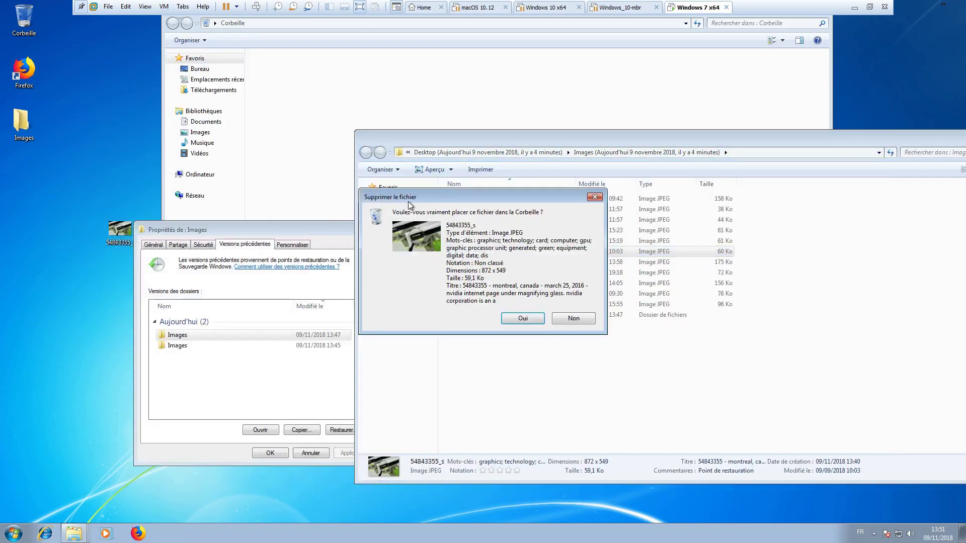
key(Return)
key(super+Down)
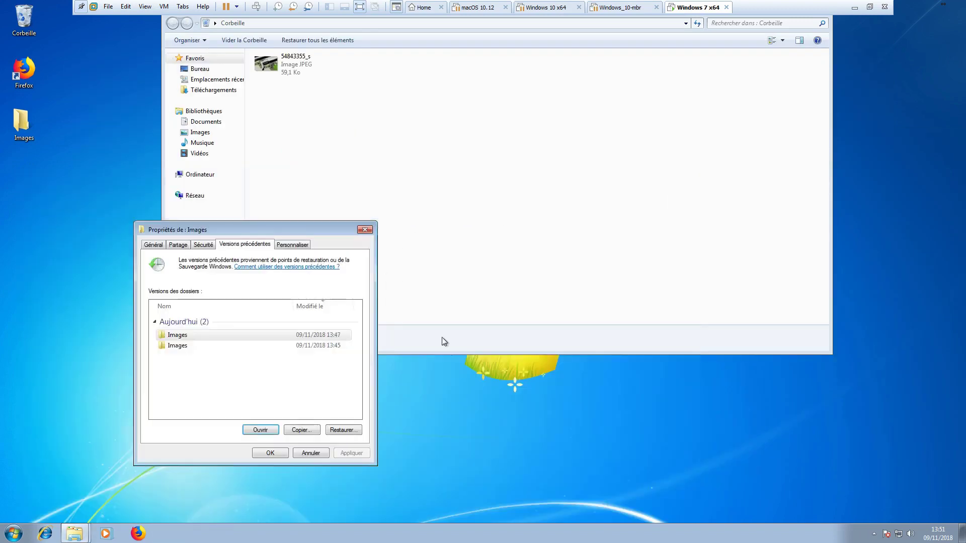
Restore the whole Images folder to its 13:47 previous version and close the folder's properties
click(343, 430)
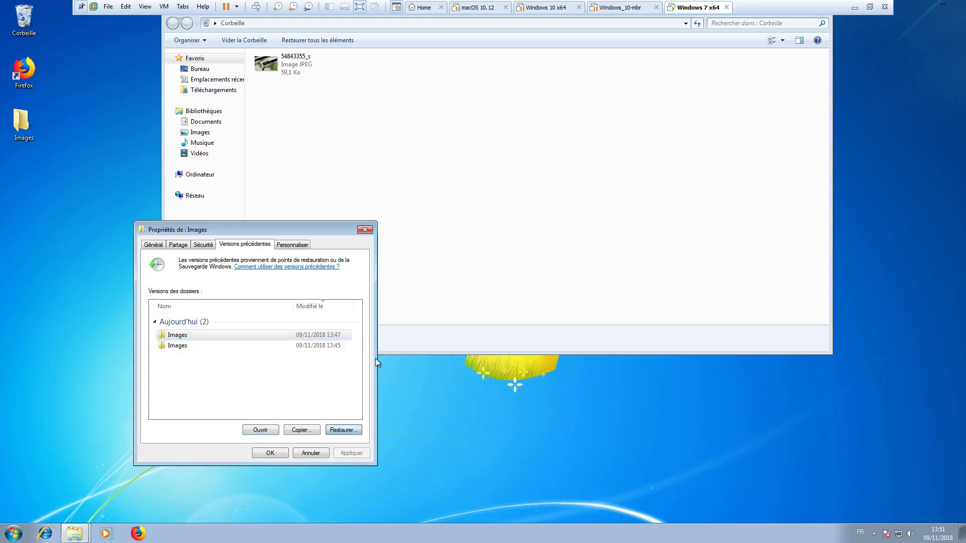
click(498, 290)
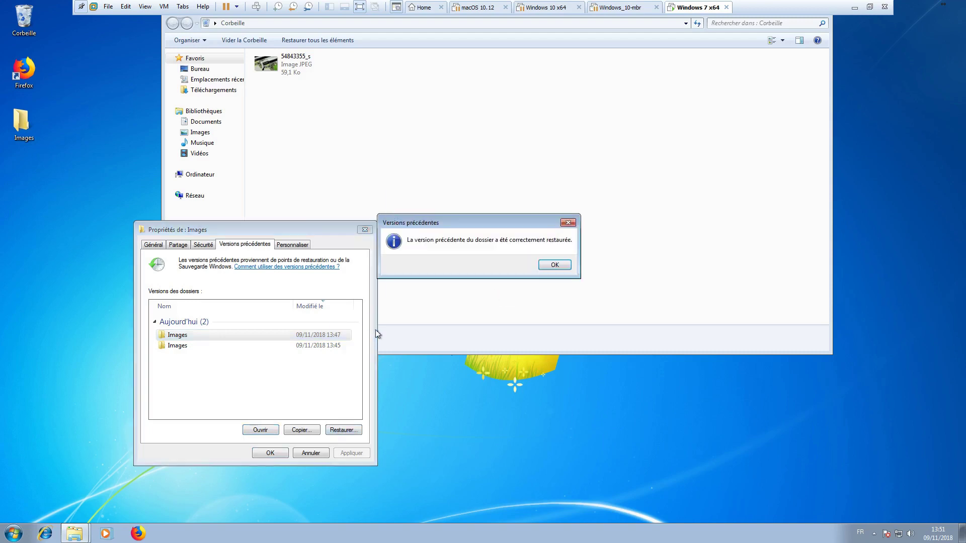
click(555, 266)
click(261, 453)
Check the pictures in the restored desktop Images folder, and close its window
double_click(22, 121)
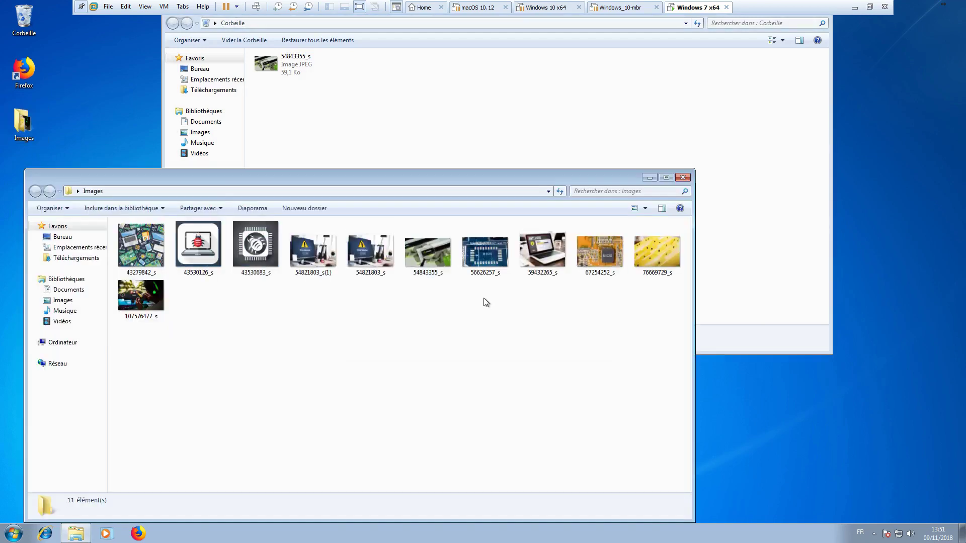
drag(454, 182, 573, 145)
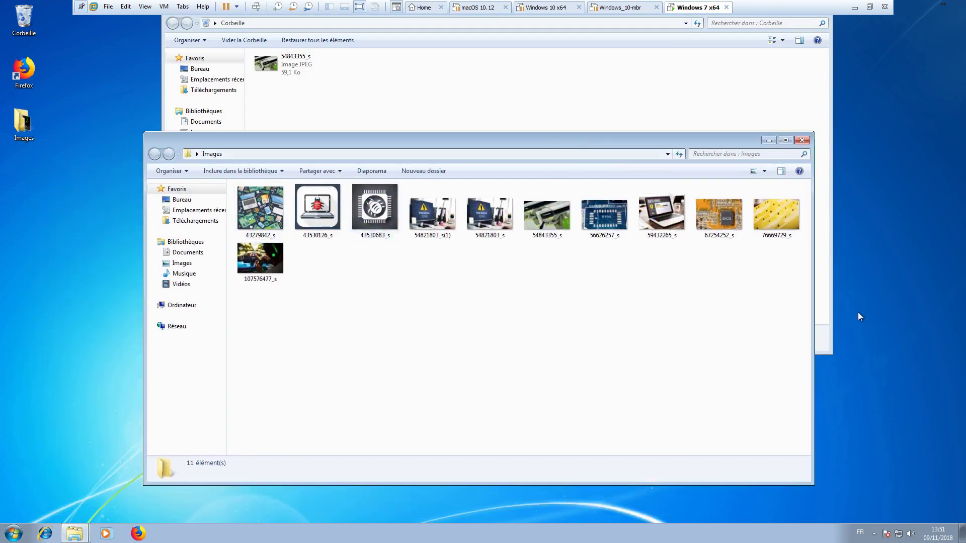
drag(795, 289, 274, 187)
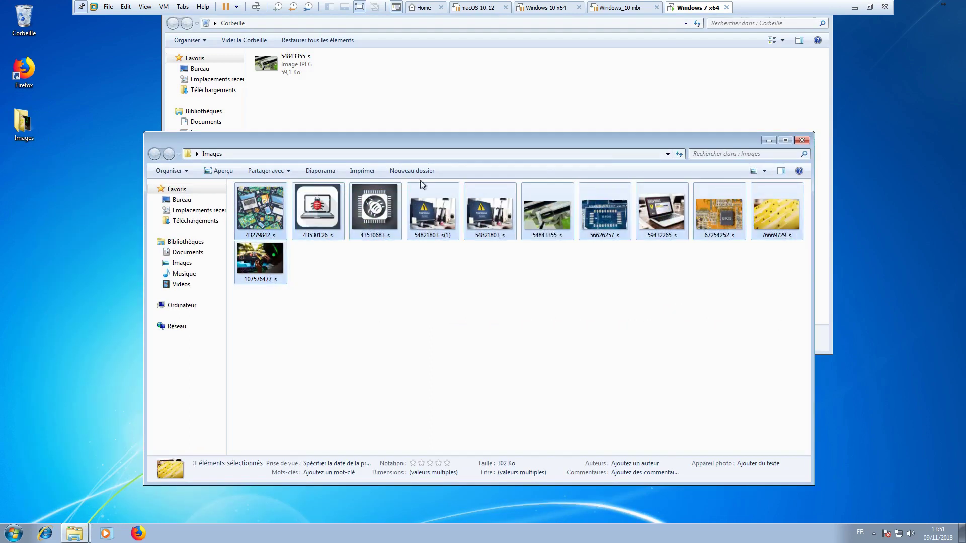
click(803, 141)
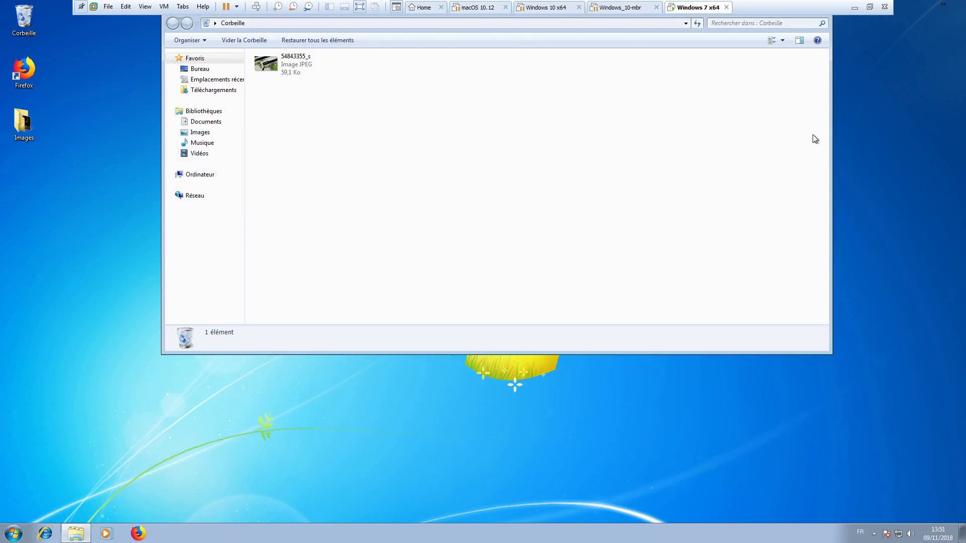
Reposition and resize the Corbeille window, and show the Vidéos library in it
drag(523, 16, 486, 94)
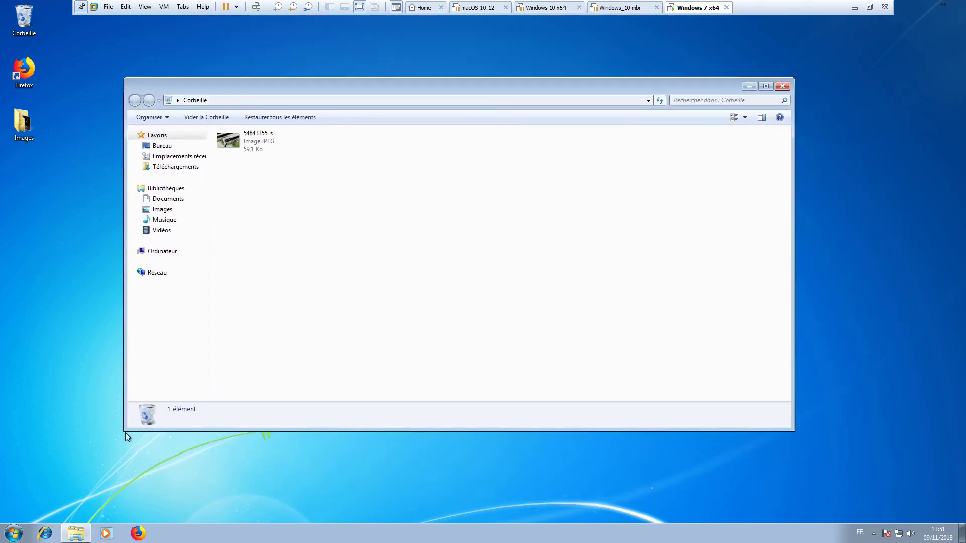
drag(124, 433, 414, 446)
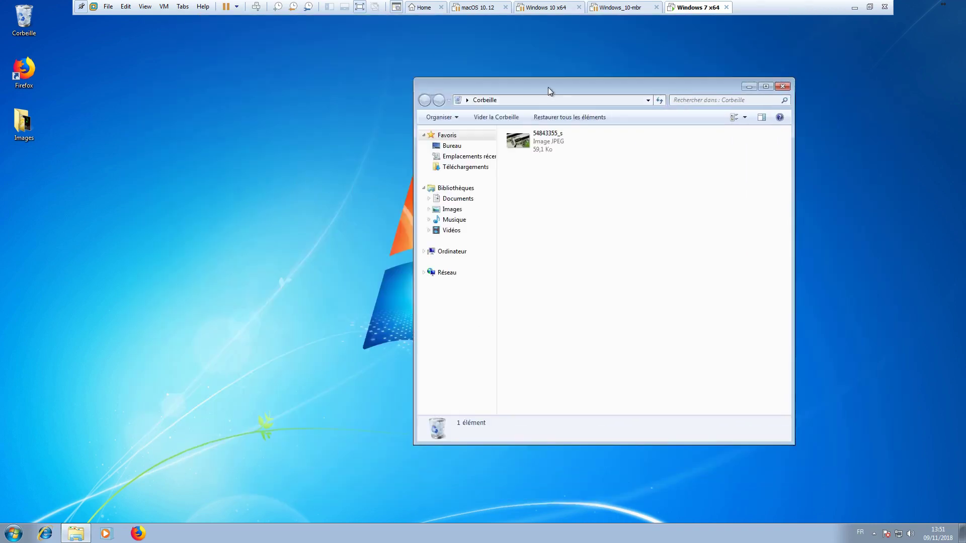
drag(548, 89, 268, 67)
drag(513, 420, 739, 424)
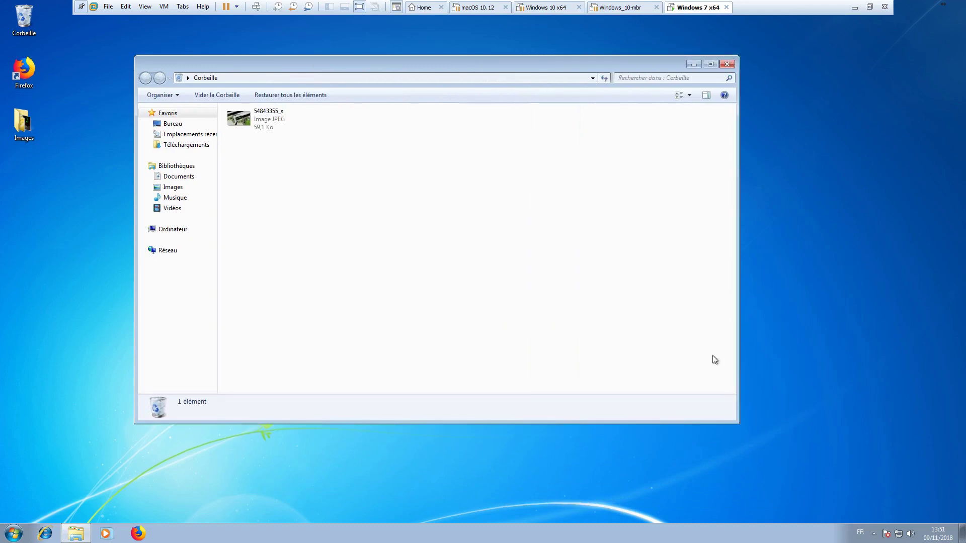
click(174, 208)
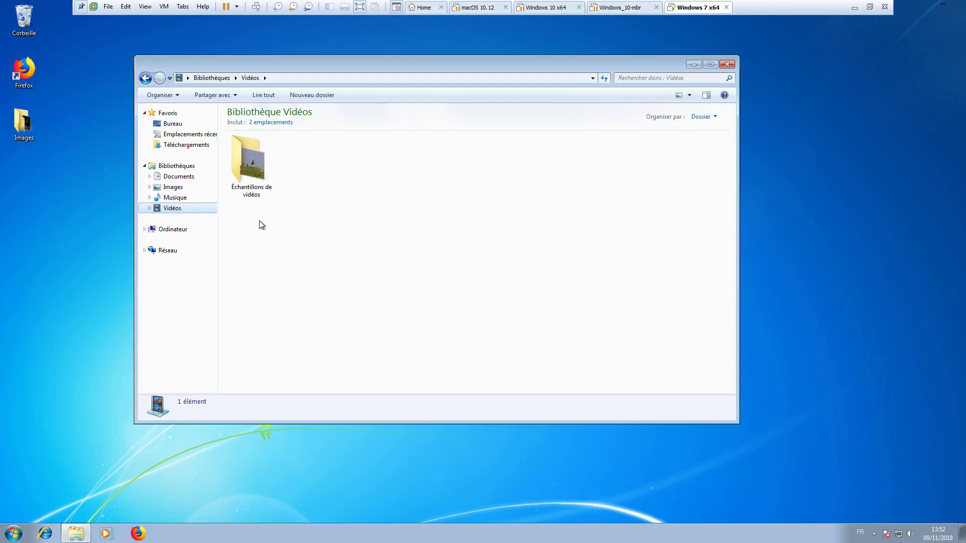
Switch to Firefox on the host computer and open malekal.com's Sauvegarde Windows page in a new tab
click(854, 7)
mouse_move(341, 125)
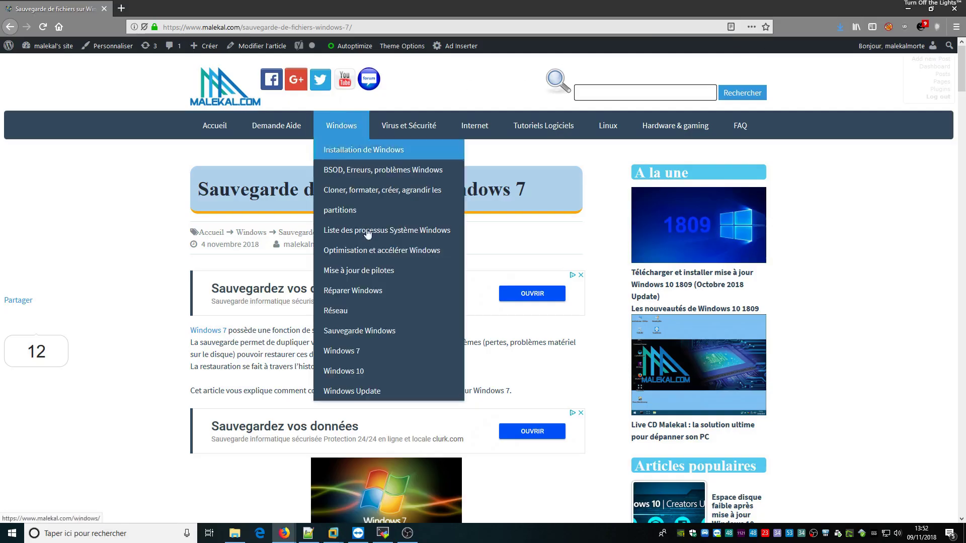
middle_click(375, 333)
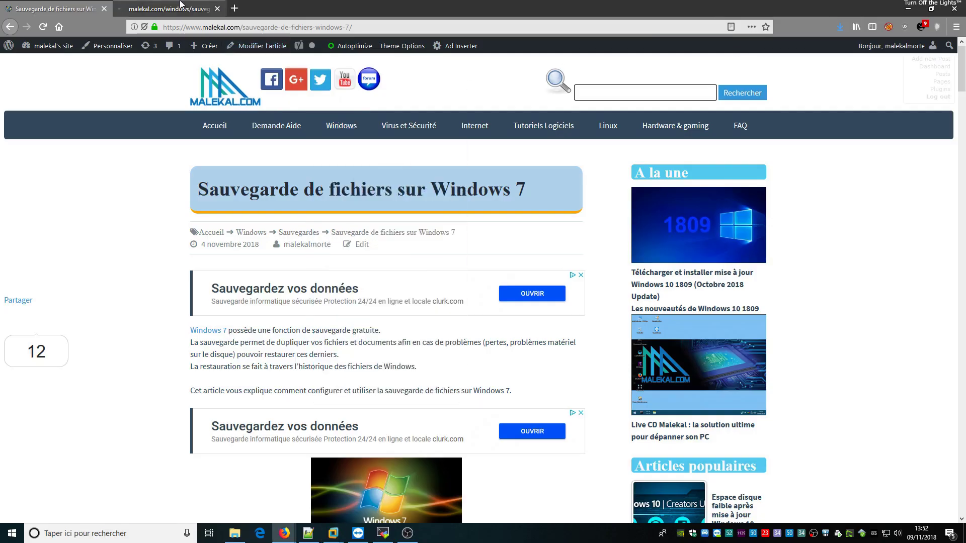
key(ctrl+Tab)
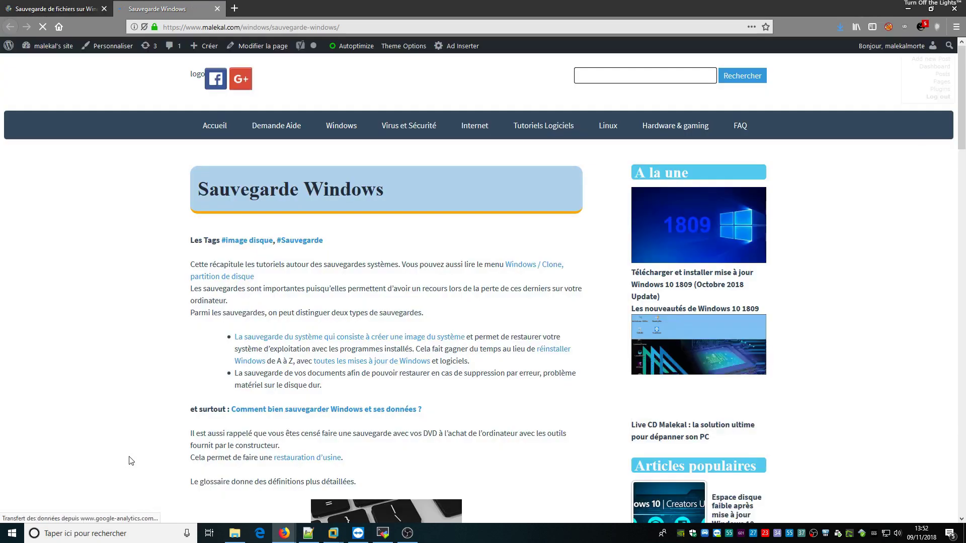
Look through the Sauvegarde Windows page's lists of backup tutorials, system image guides and backup software, and return to its start
scroll(130, 461, down, 10)
scroll(130, 458, down, 3)
scroll(130, 458, up, 1)
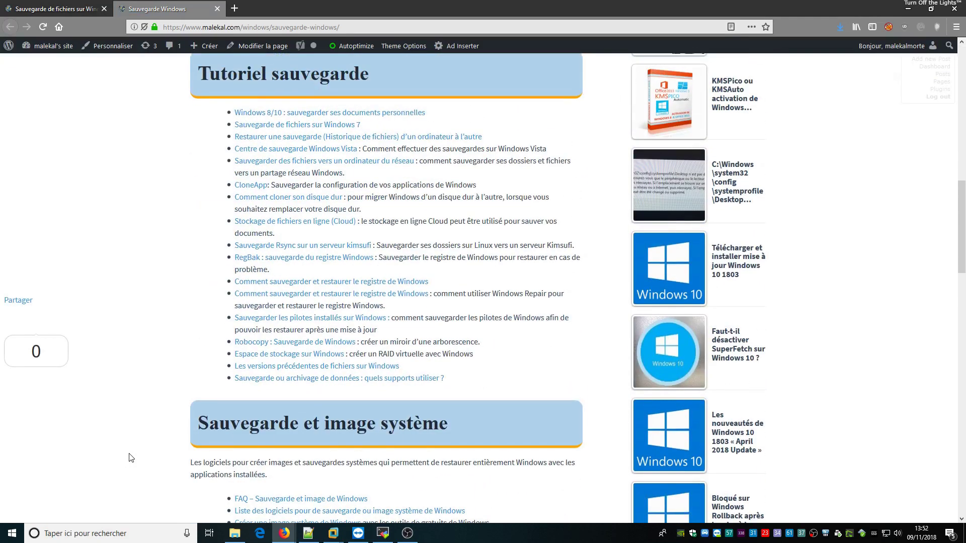
scroll(130, 456, down, 5)
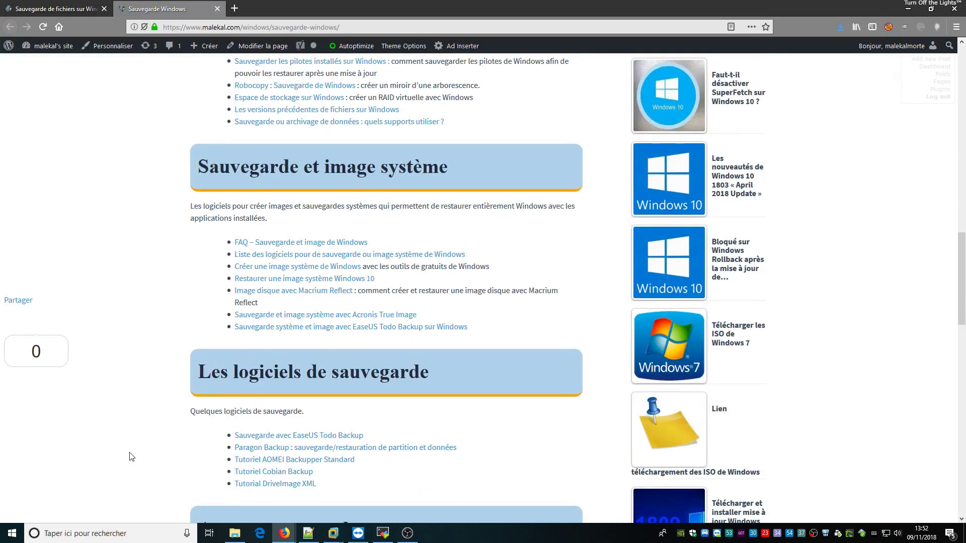
scroll(130, 457, down, 1)
drag(372, 437, 229, 388)
click(218, 386)
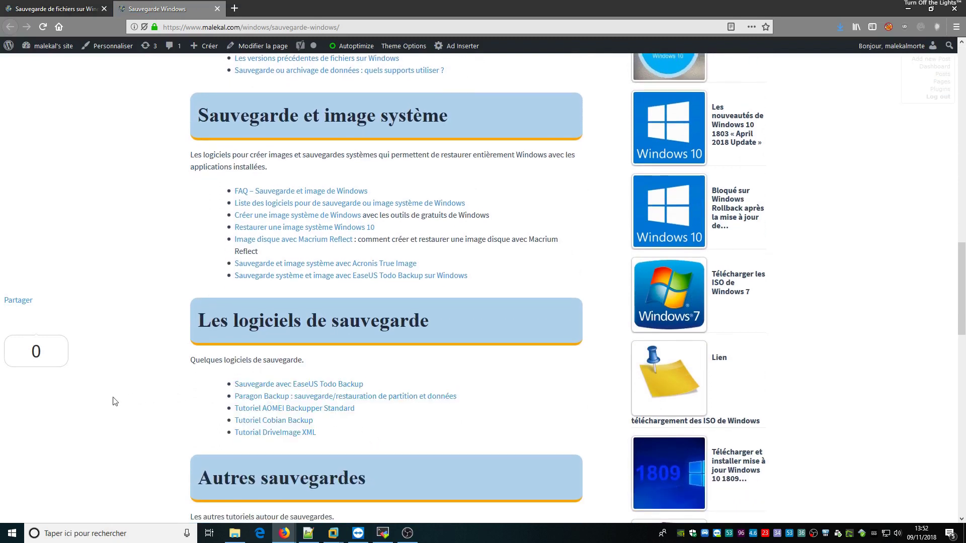
scroll(115, 401, down, 3)
scroll(115, 401, up, 4)
scroll(114, 400, down, 2)
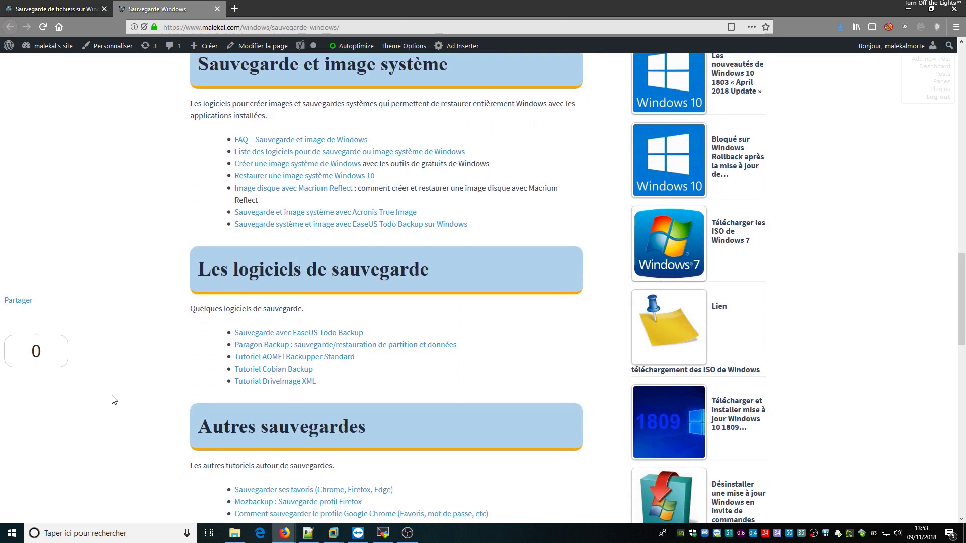
scroll(129, 431, up, 10)
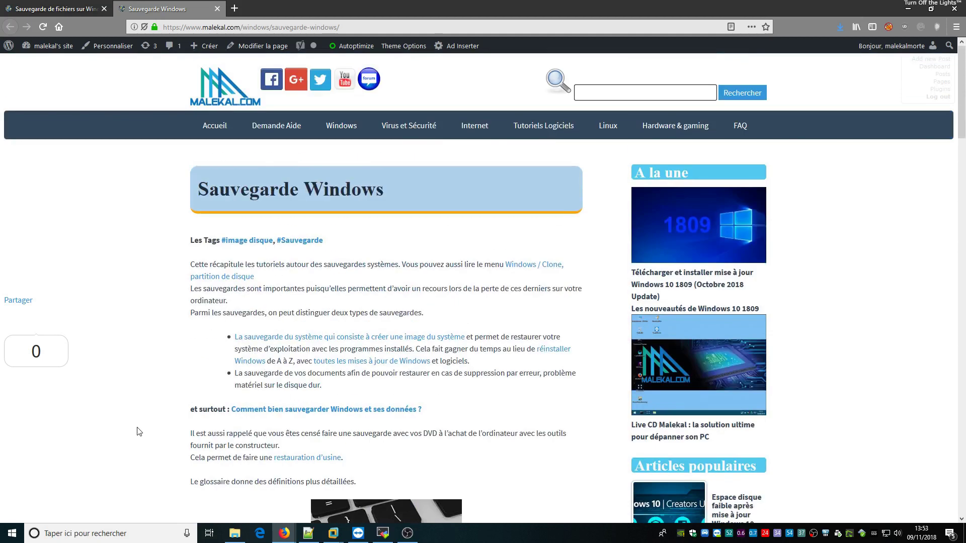